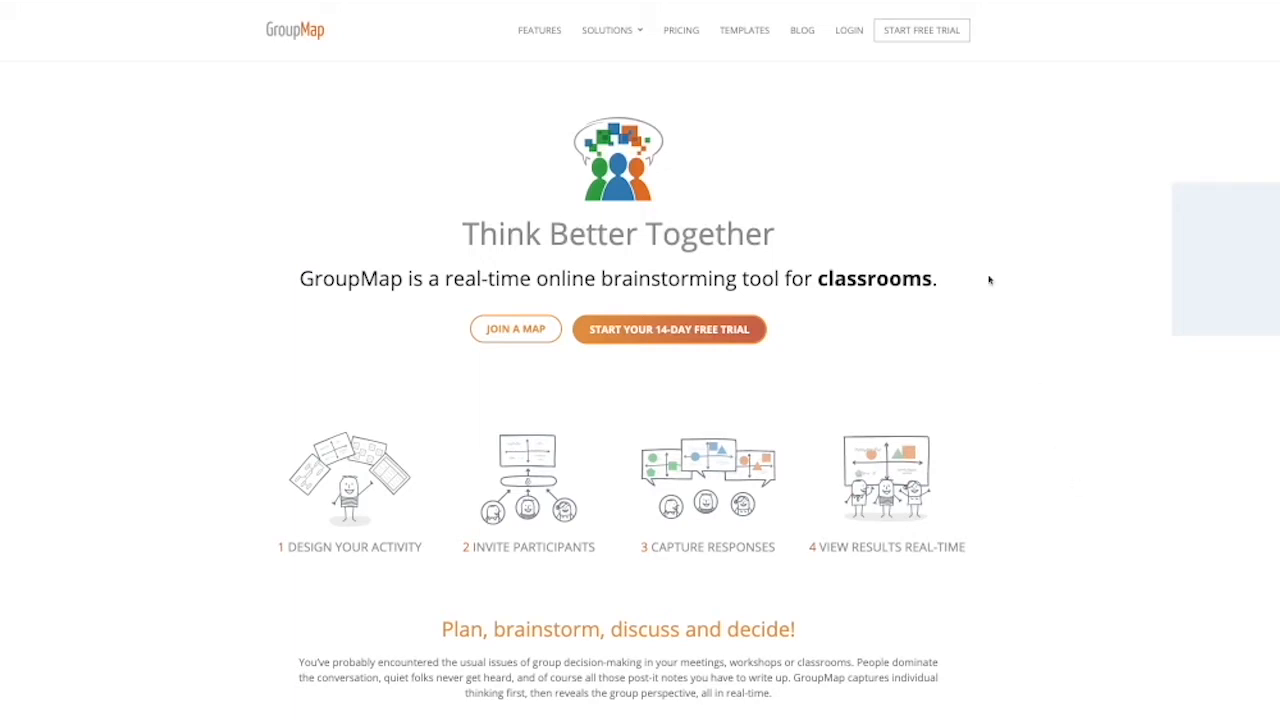
- Log in to the account by entering the account e-mail and the account password
{"action": "left_click", "coordinate": [848, 32]}
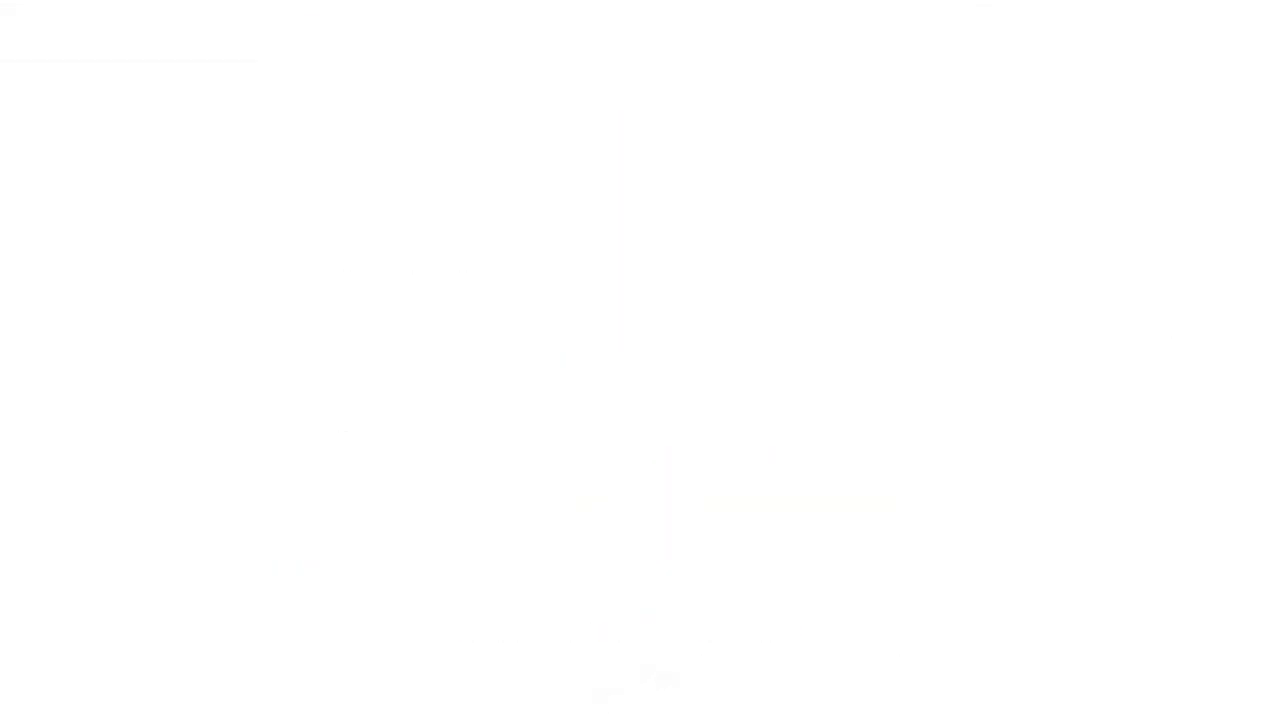
{"action": "type", "text": "om"}
{"action": "left_click", "coordinate": [509, 529]}
{"action": "left_click", "coordinate": [509, 529]}
{"action": "type", "text": "•••••••••"}
{"action": "key", "text": "Return"}
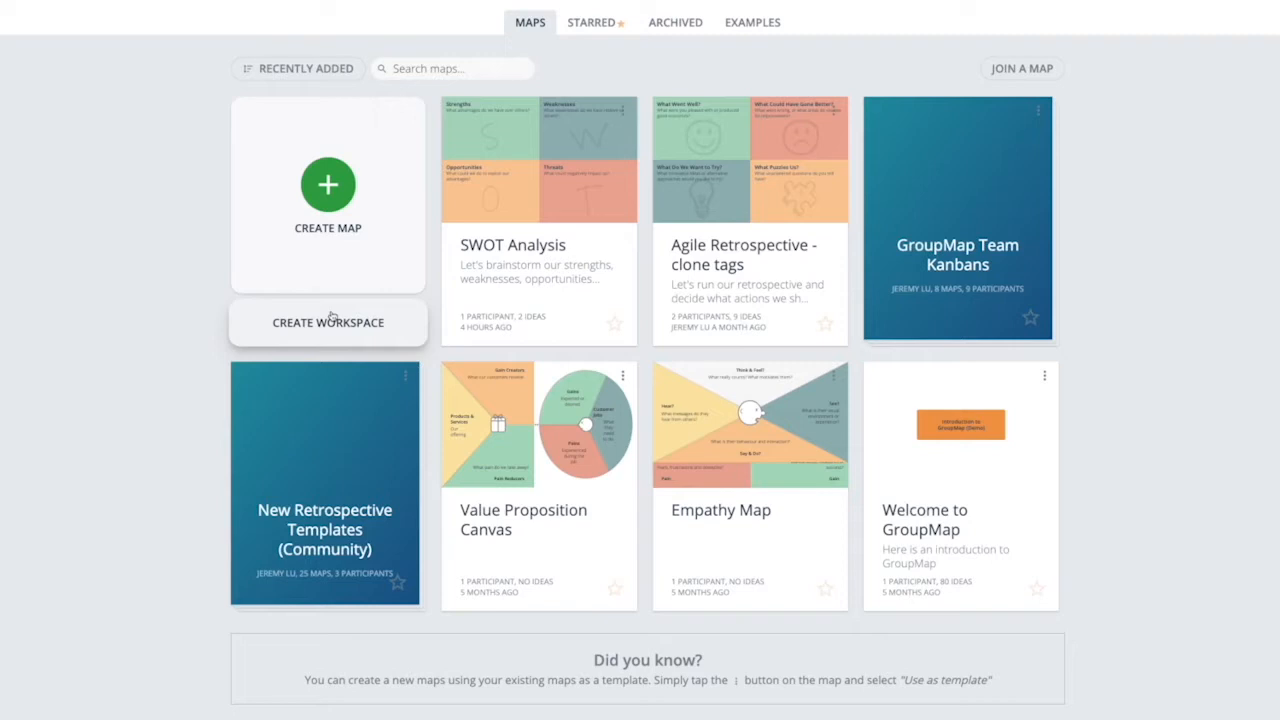
- Start creating a map and browse the Brainstorming, Decision Making, Prioritization, Retrospectives, Strategy and Blank template categories
{"action": "left_click", "coordinate": [328, 185]}
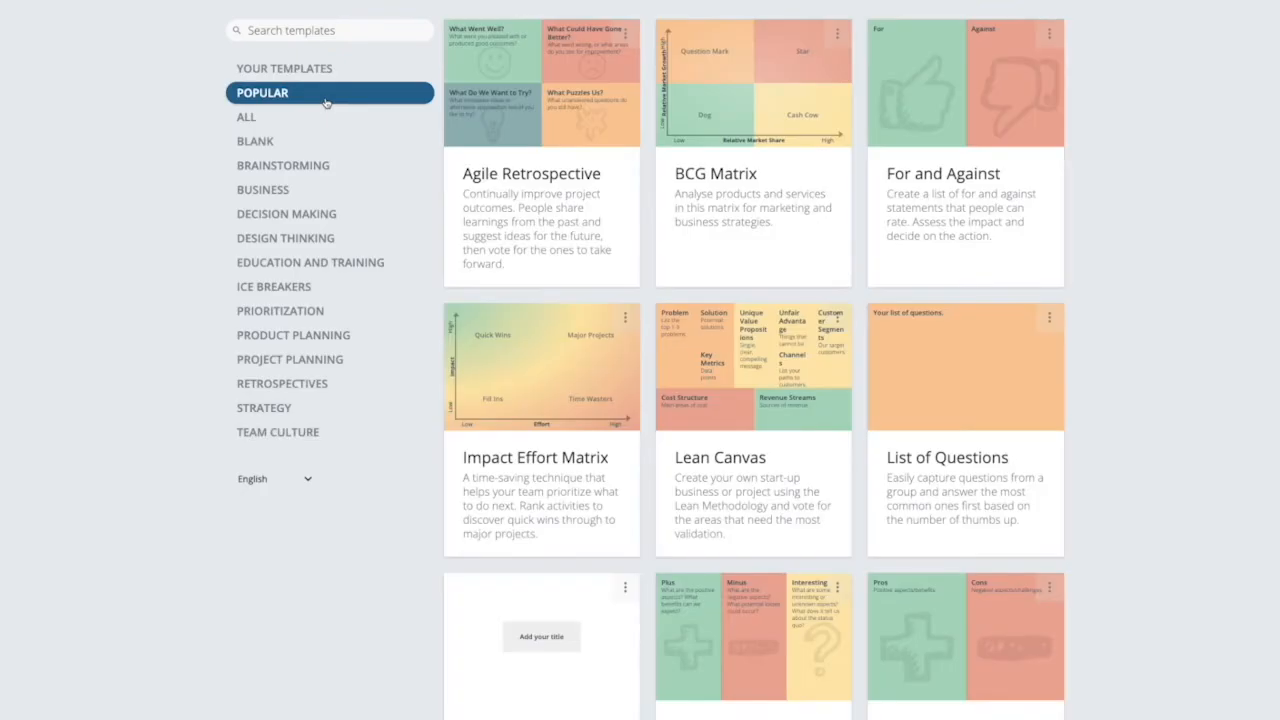
{"action": "left_click", "coordinate": [313, 165]}
{"action": "left_click", "coordinate": [314, 212]}
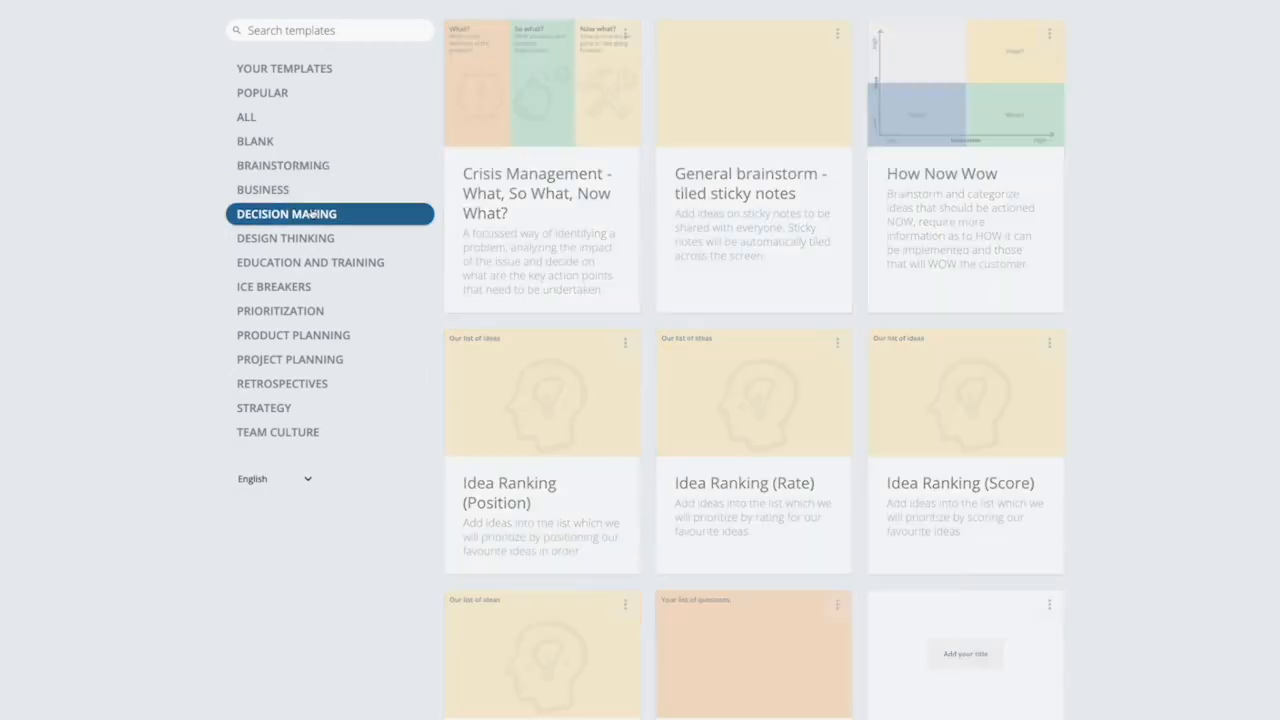
{"action": "left_click", "coordinate": [285, 311]}
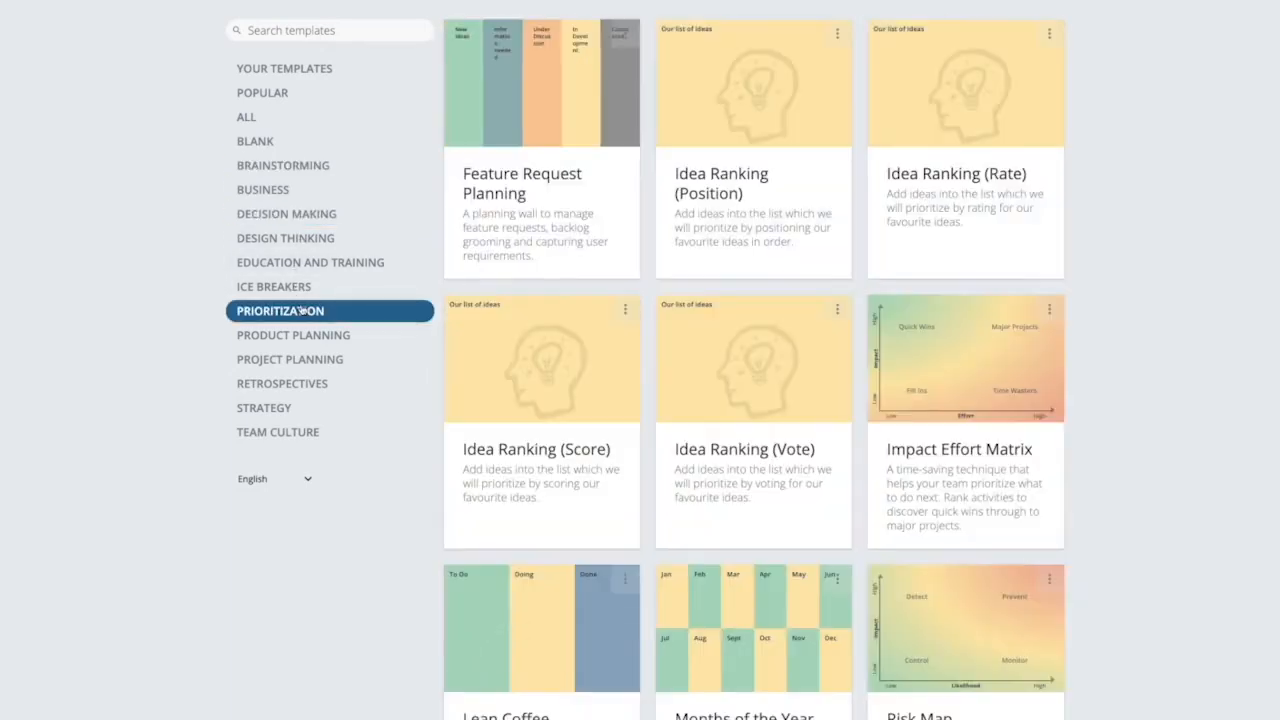
{"action": "left_click", "coordinate": [283, 383]}
{"action": "left_click", "coordinate": [278, 403]}
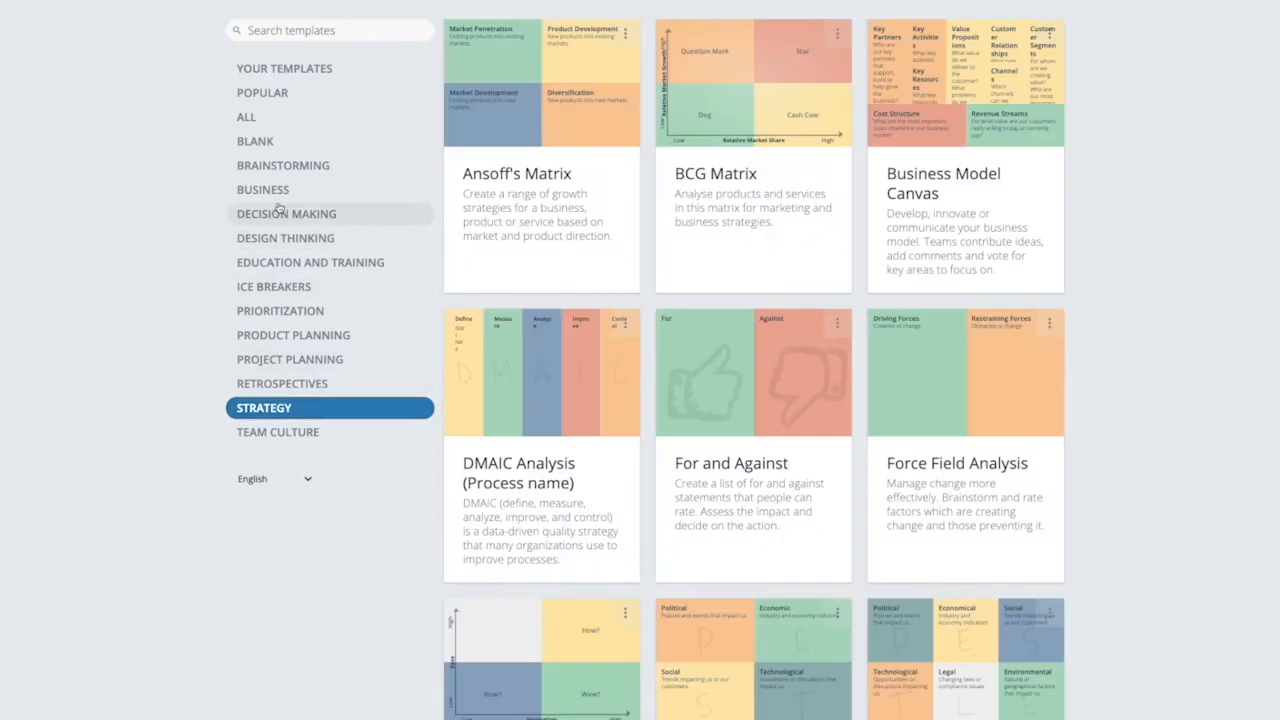
{"action": "left_click", "coordinate": [284, 143]}
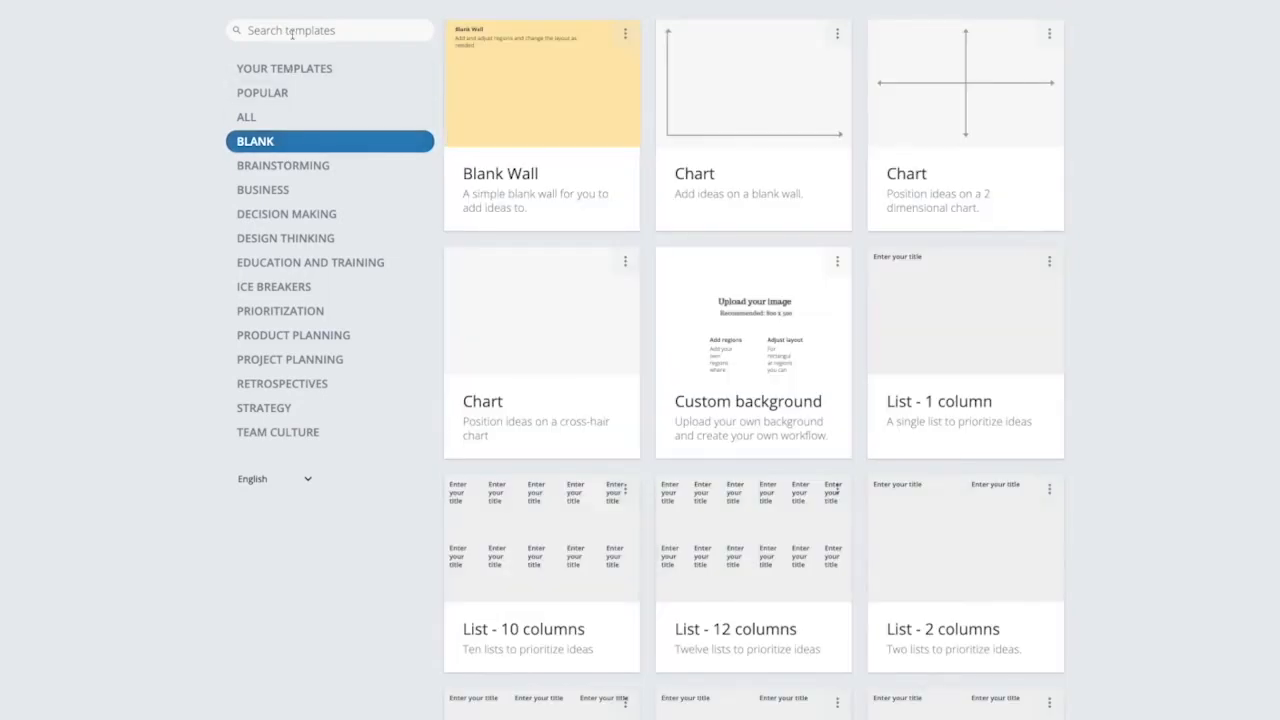
{"action": "left_click", "coordinate": [289, 167]}
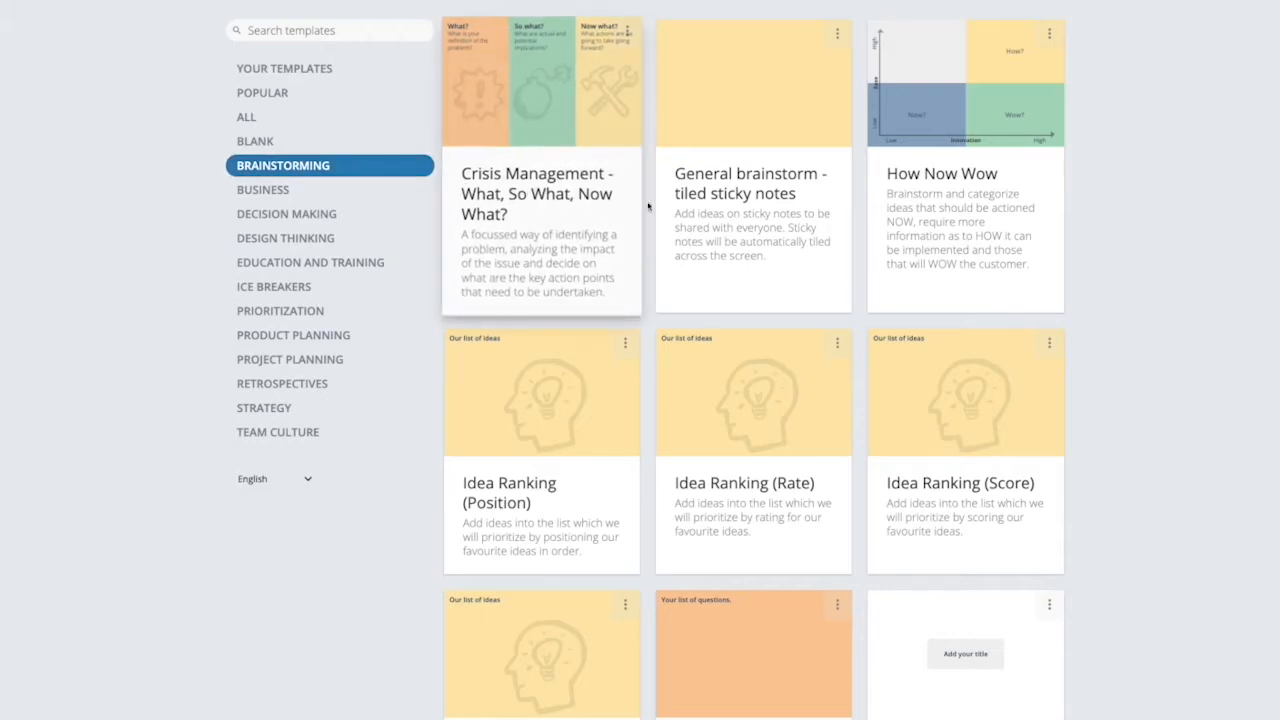
- Search the templates for "swot", create a map from the SWOT Analysis template and dismiss its welcome message
{"action": "left_click", "coordinate": [268, 121]}
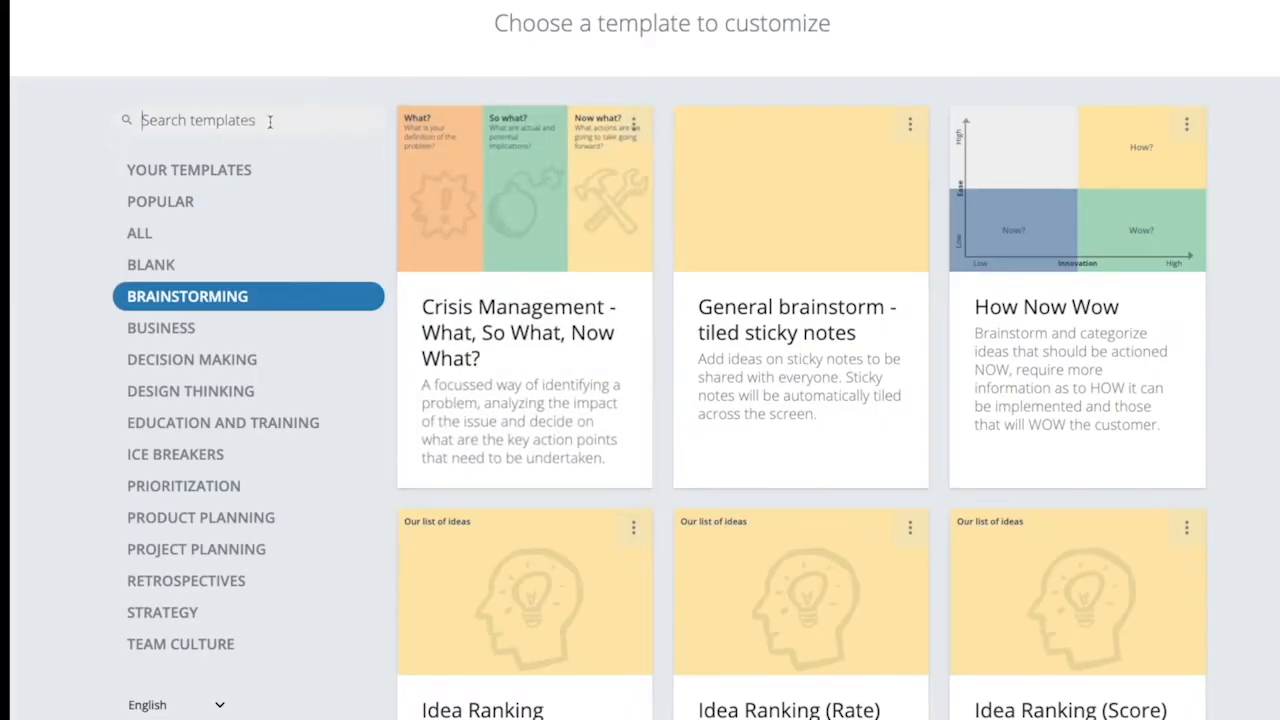
{"action": "type", "text": "swot"}
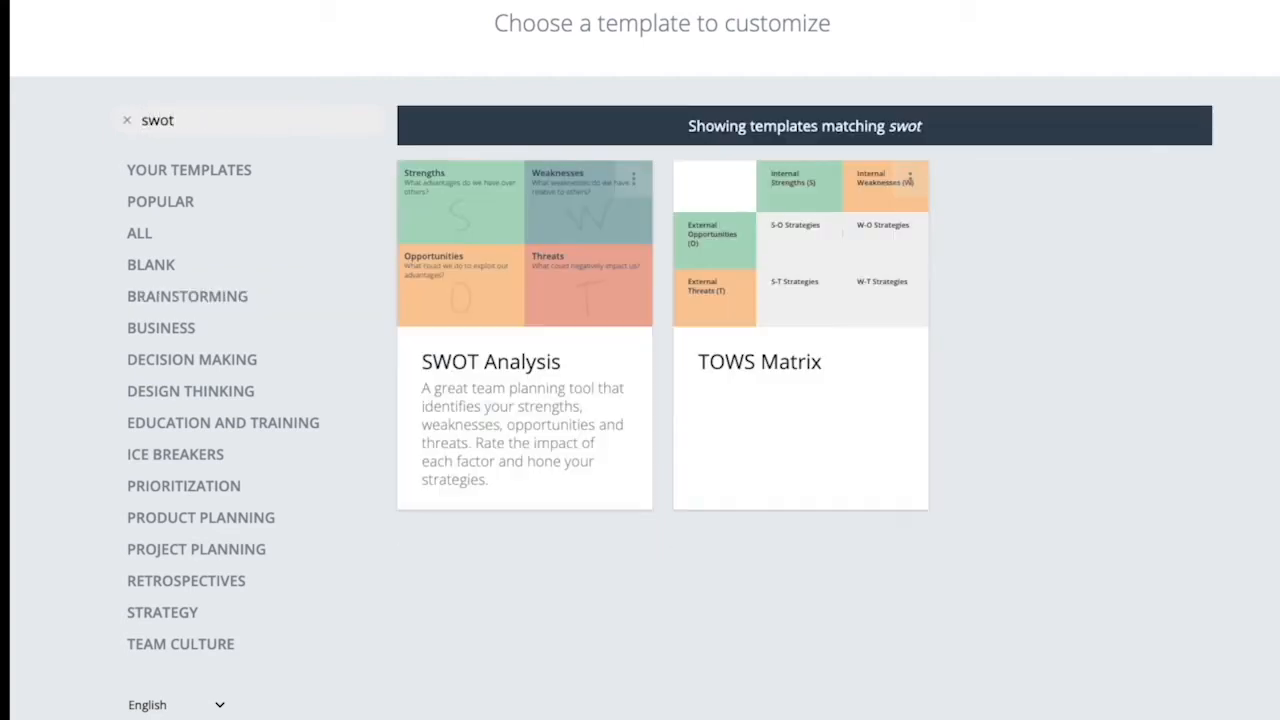
{"action": "left_click", "coordinate": [531, 320]}
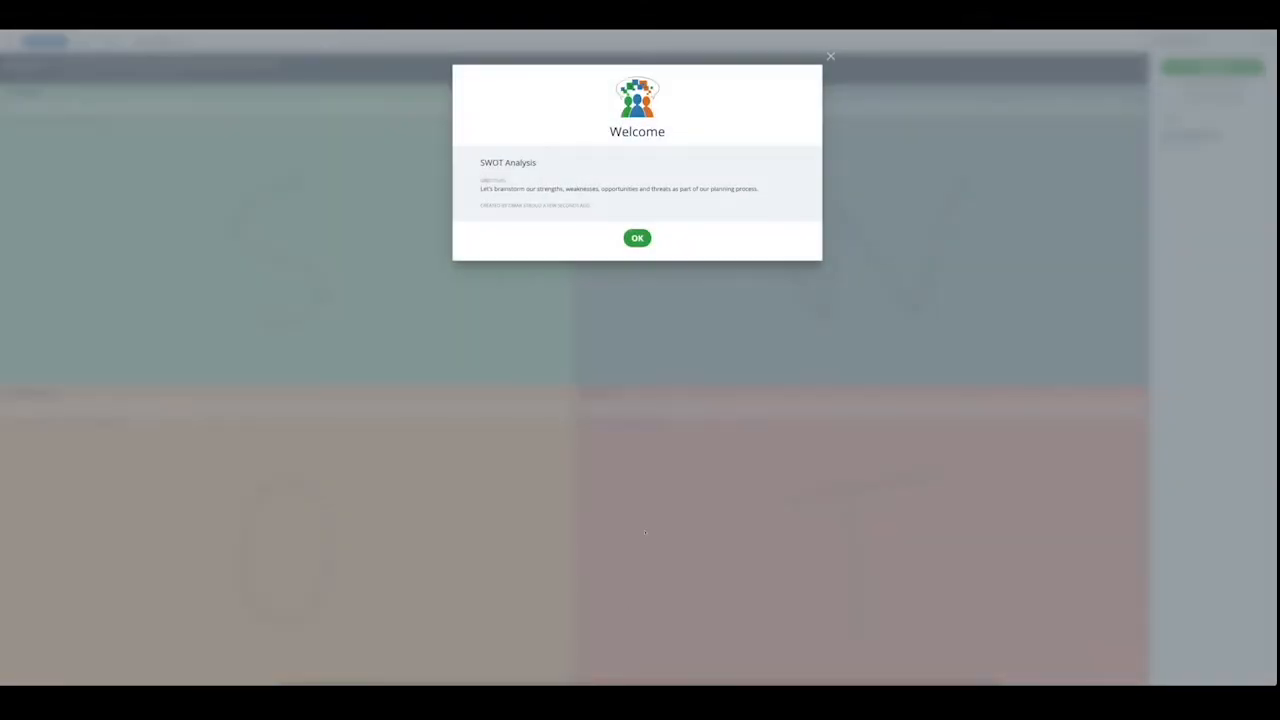
{"action": "left_click", "coordinate": [631, 239]}
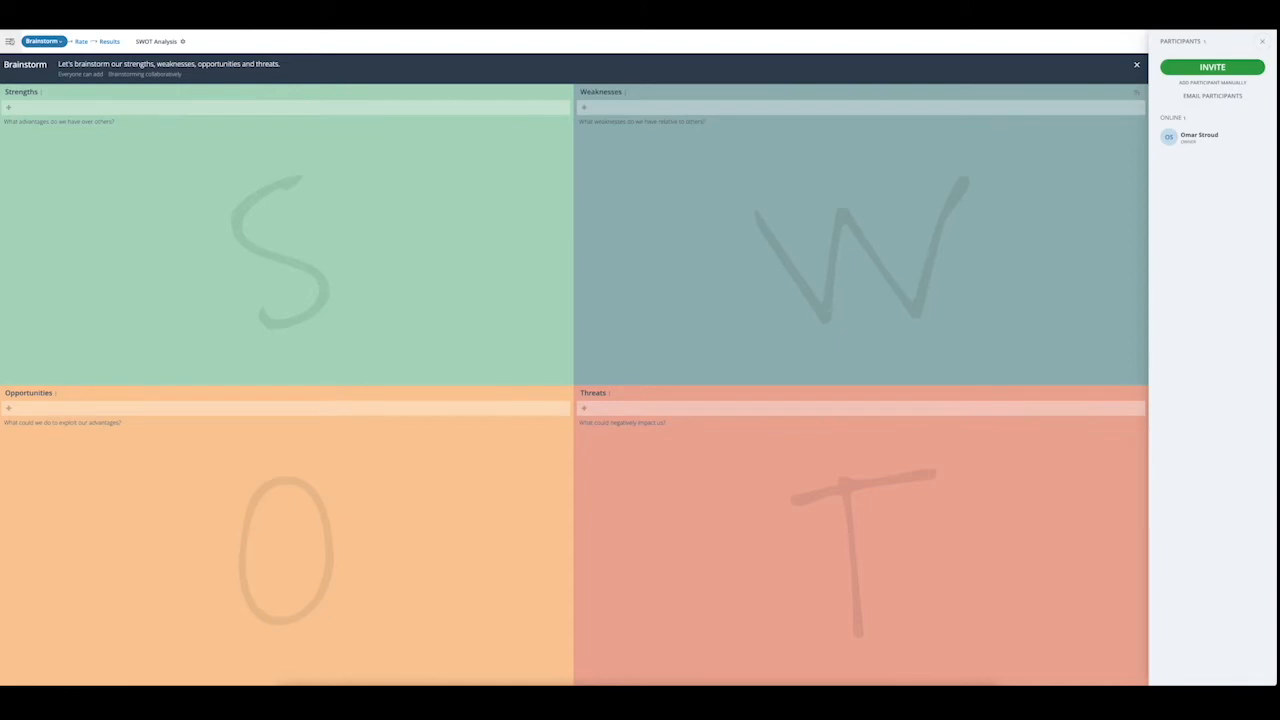
- Open the map's customization settings and shorten the map title to "SWOT"
{"action": "left_click", "coordinate": [9, 41]}
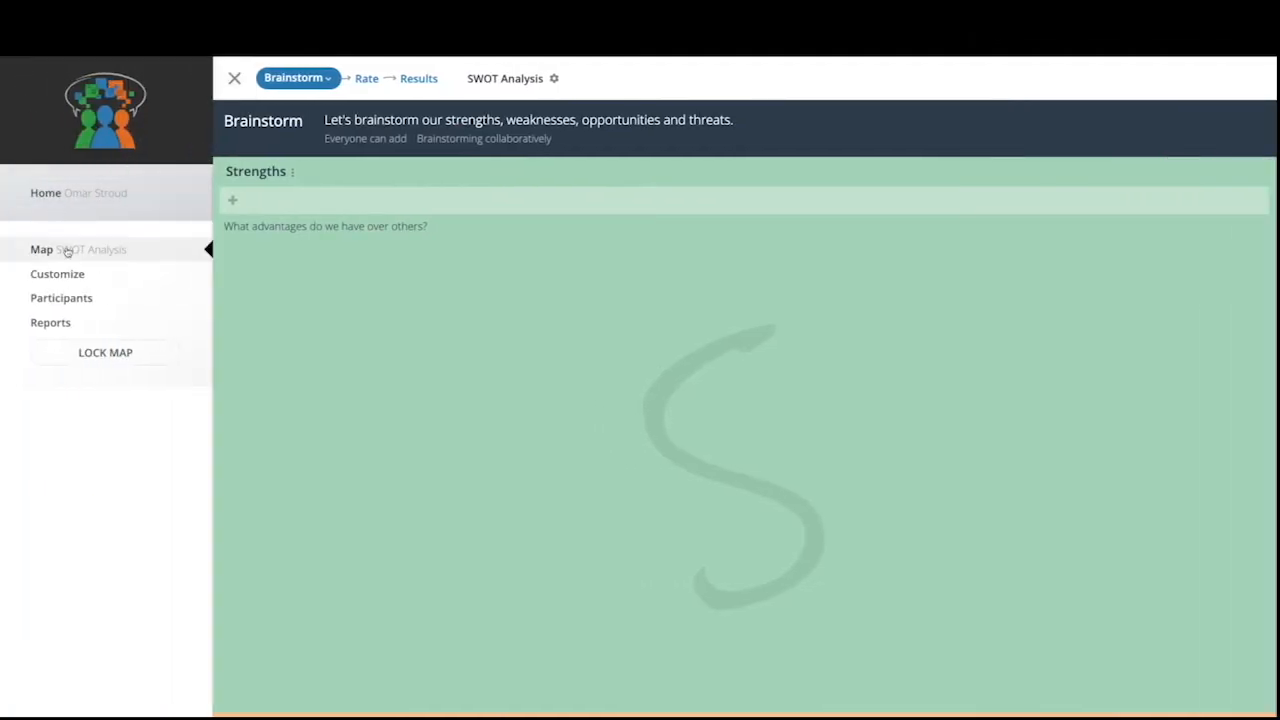
{"action": "left_click", "coordinate": [66, 271]}
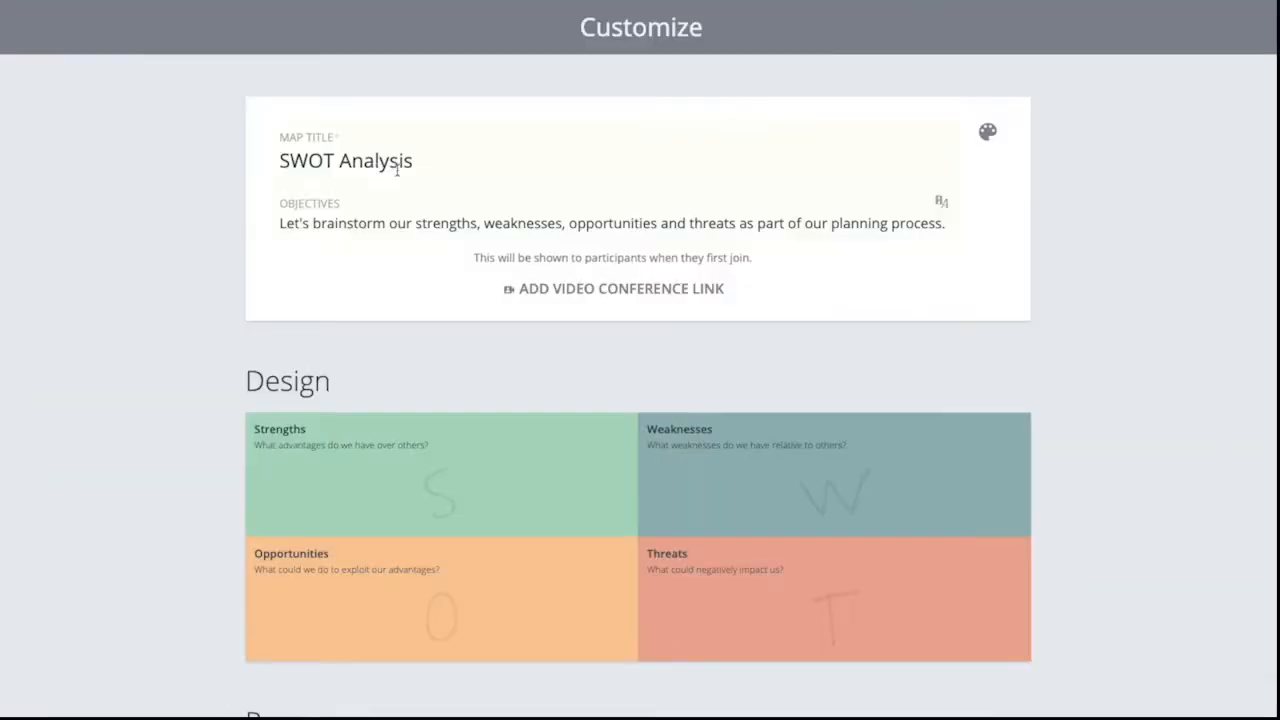
{"action": "left_click", "coordinate": [544, 67]}
{"action": "key", "text": "BackSpace"}
{"action": "key", "text": "BackSpace"}
{"action": "key", "text": "BackSpace"}
{"action": "key", "text": "BackSpace"}
{"action": "key", "text": "BackSpace"}
{"action": "key", "text": "BackSpace"}
{"action": "key", "text": "BackSpace"}
{"action": "key", "text": "BackSpace"}
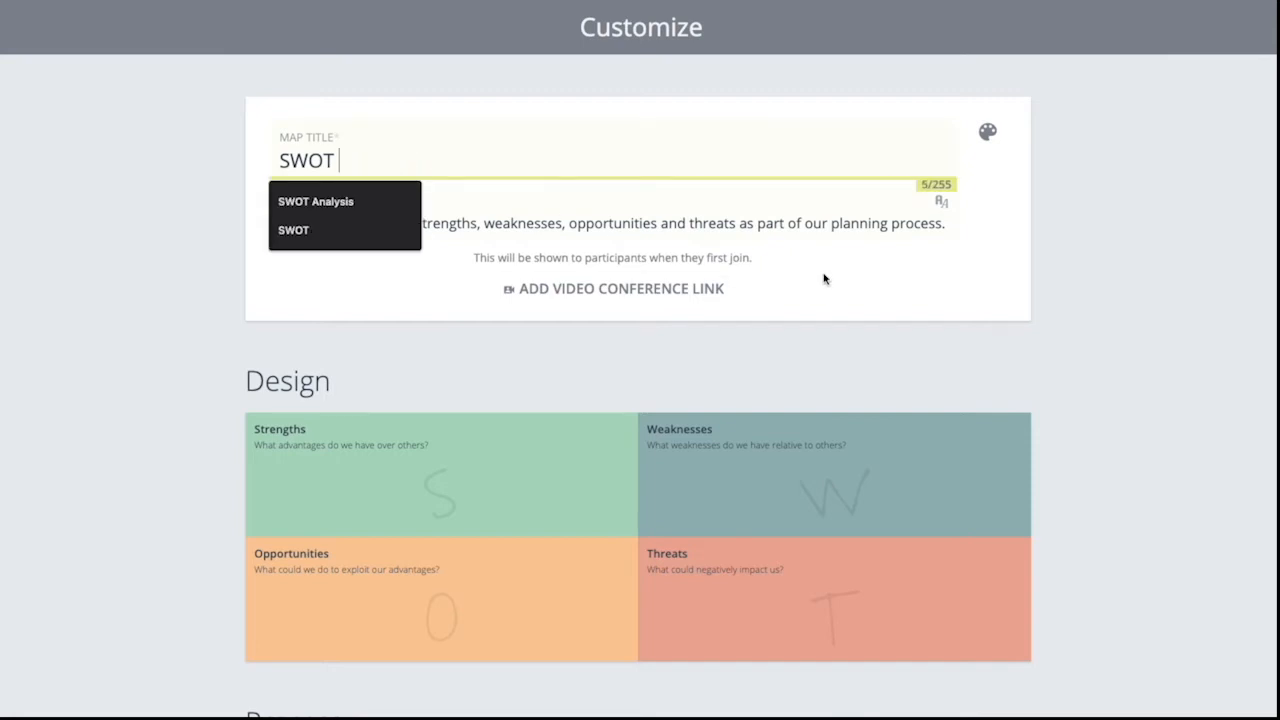
{"action": "left_click", "coordinate": [824, 279]}
- Add an empty video conference link field below the map's objectives
{"action": "left_click", "coordinate": [748, 221]}
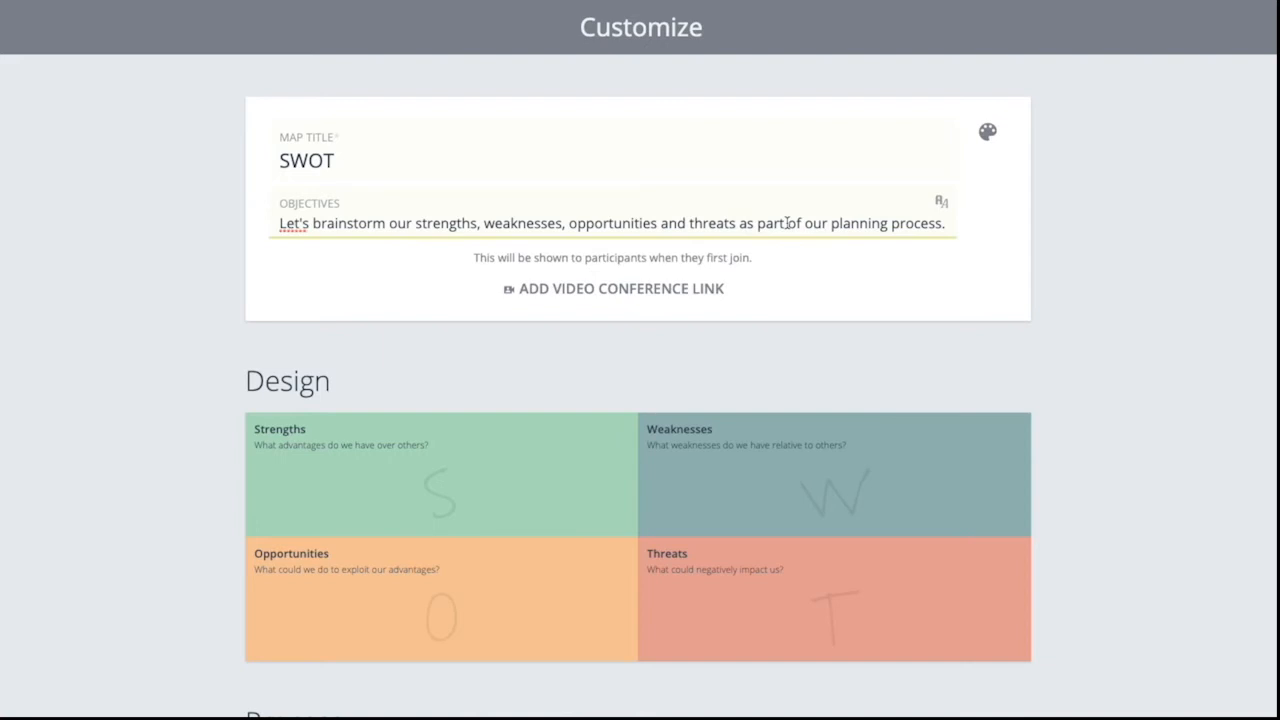
{"action": "left_click", "coordinate": [662, 286]}
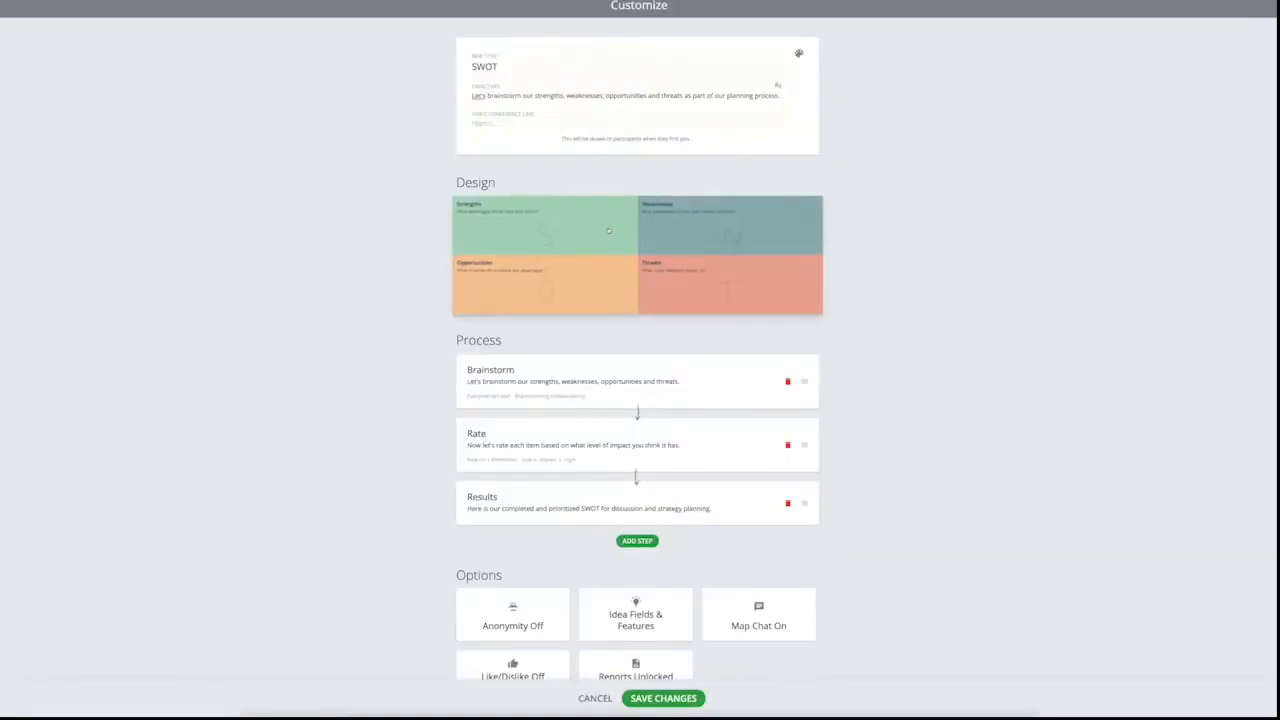
- Open the map design for editing and change the Strengths section's colour to light yellow
{"action": "left_click", "coordinate": [570, 514]}
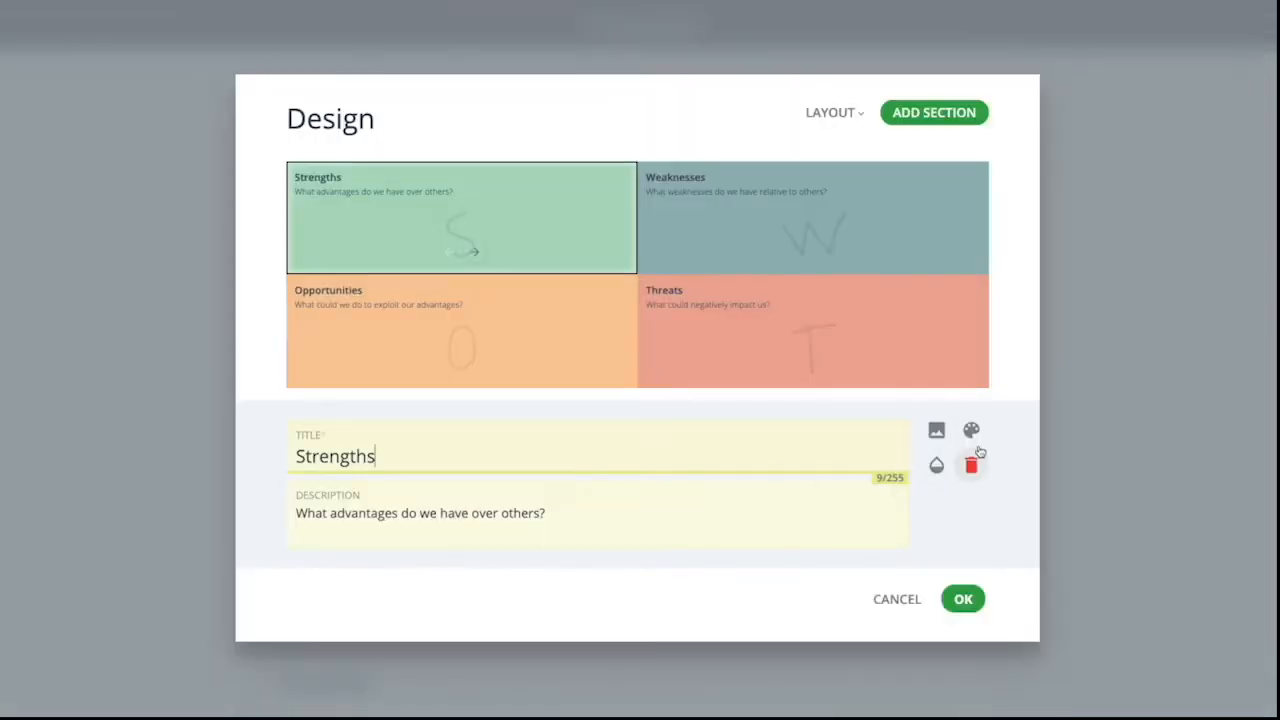
{"action": "left_click", "coordinate": [808, 213]}
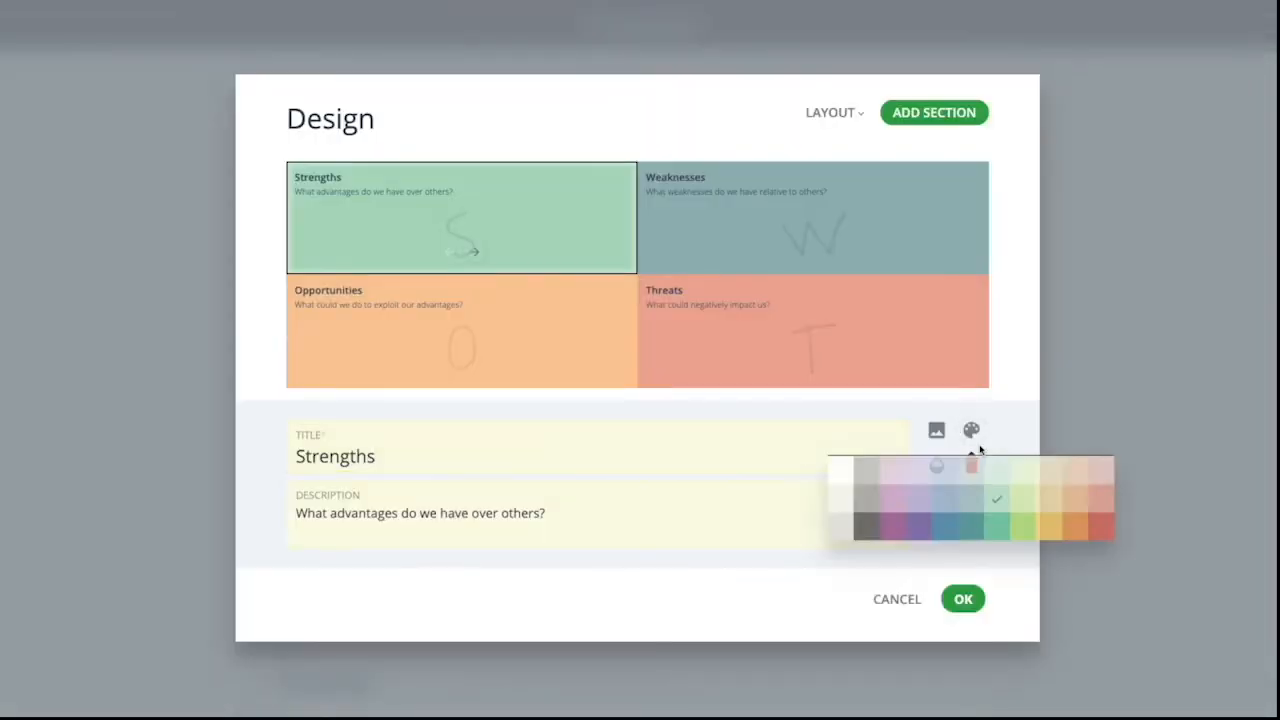
{"action": "left_click", "coordinate": [1051, 505]}
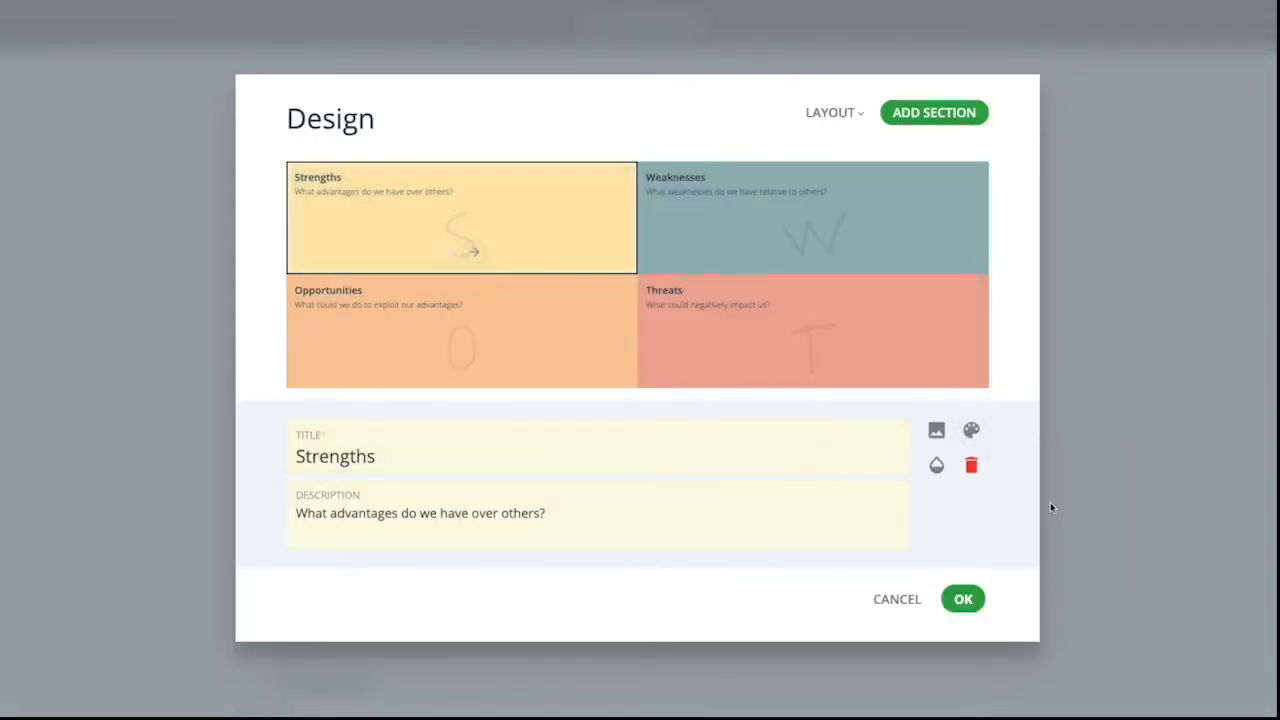
- Replace the Strengths section's letter icon with the smiling face with pointed ears from the emoticons in the icon library
{"action": "left_click", "coordinate": [936, 431]}
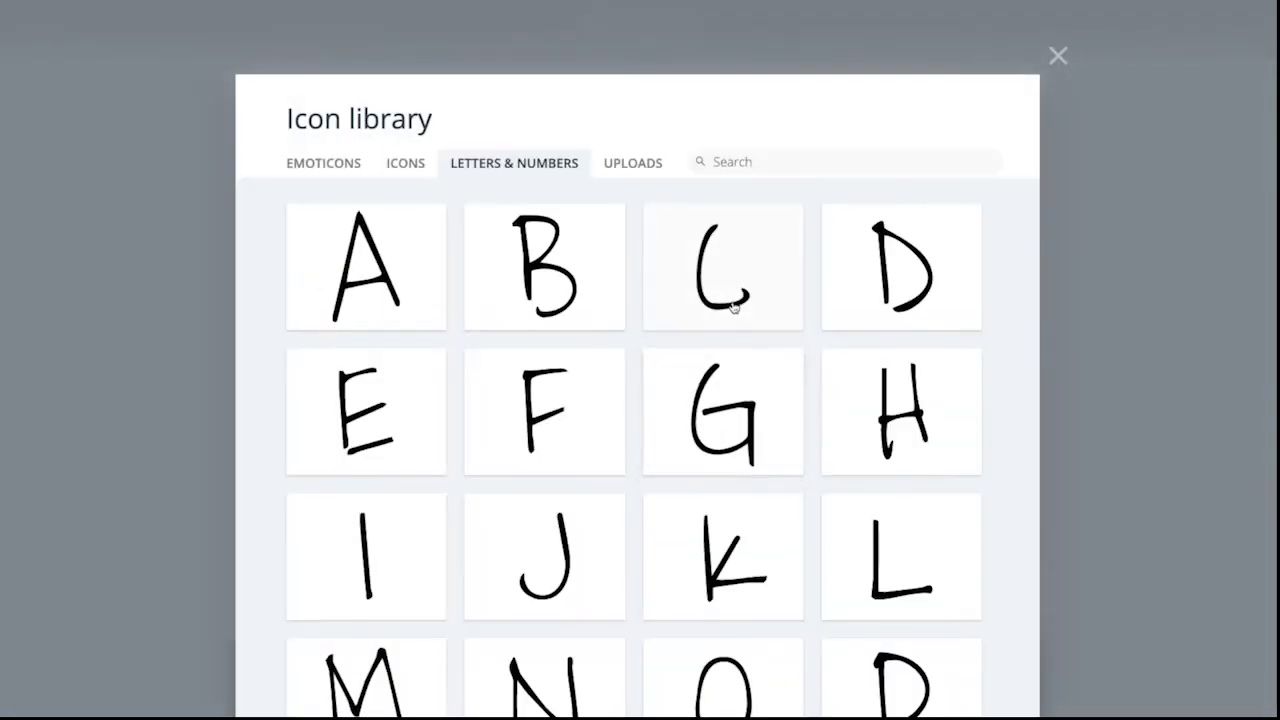
{"action": "left_click", "coordinate": [634, 178]}
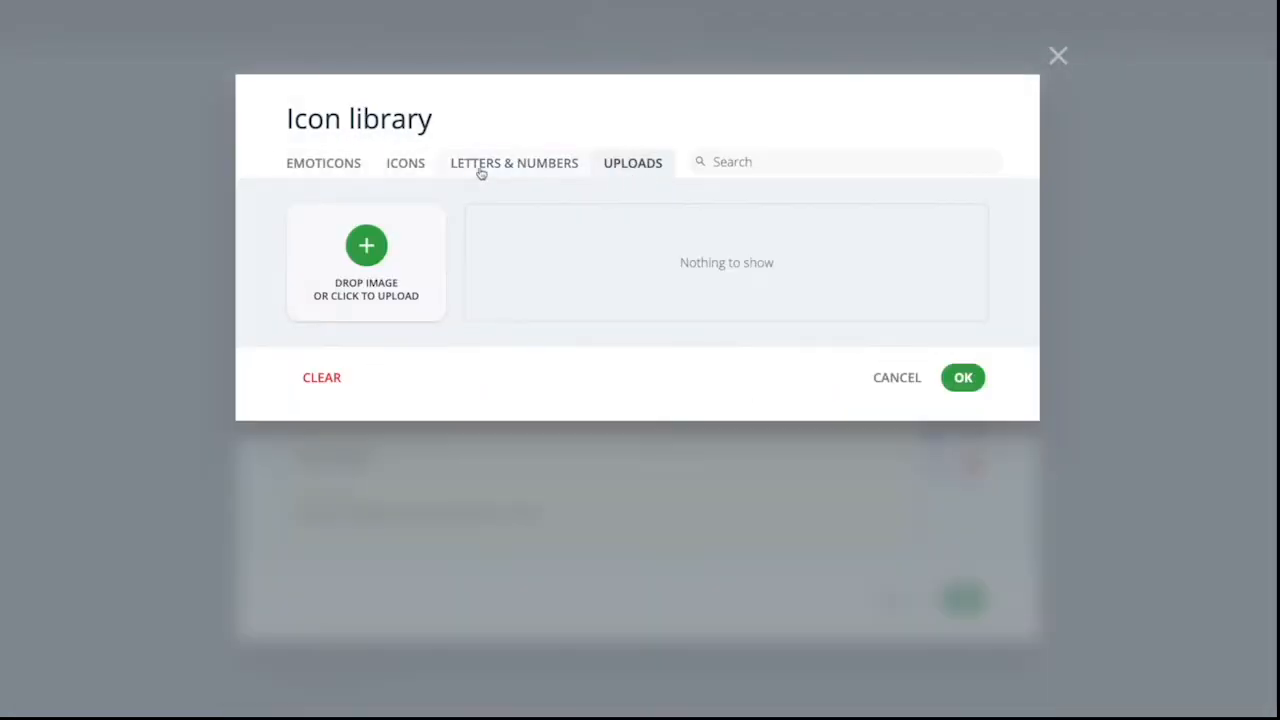
{"action": "left_click", "coordinate": [316, 164]}
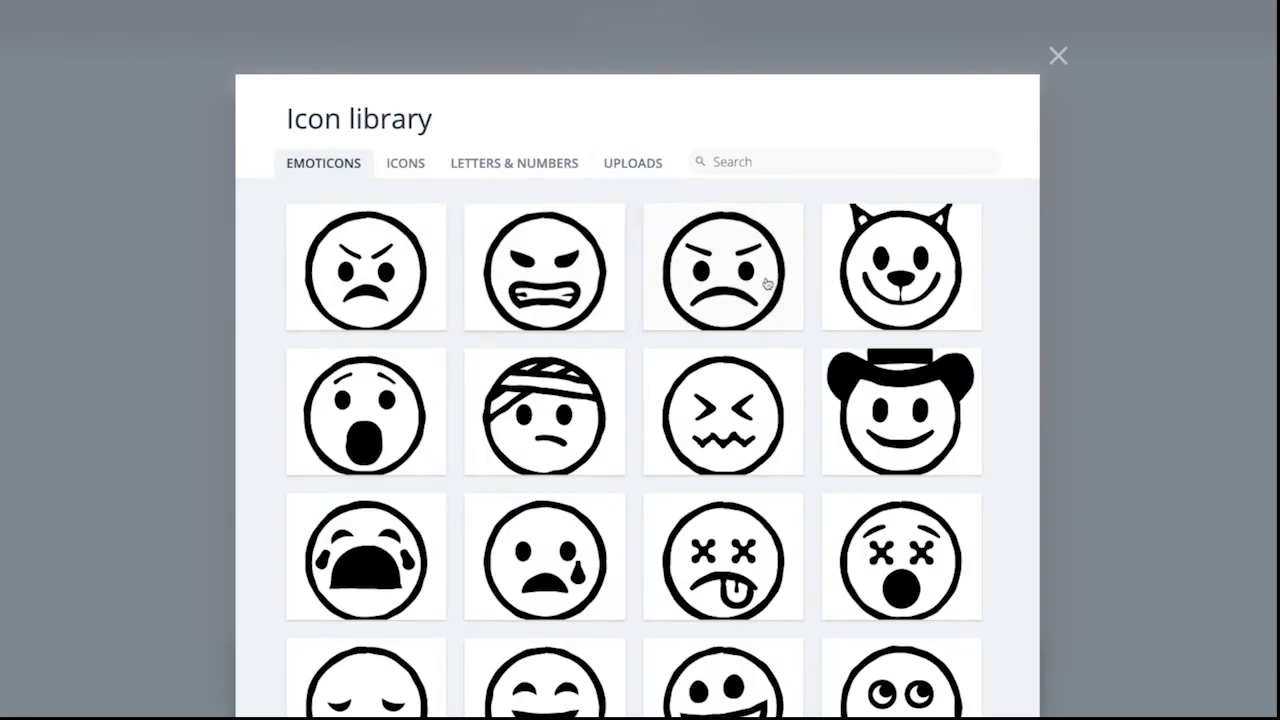
{"action": "left_click", "coordinate": [847, 274]}
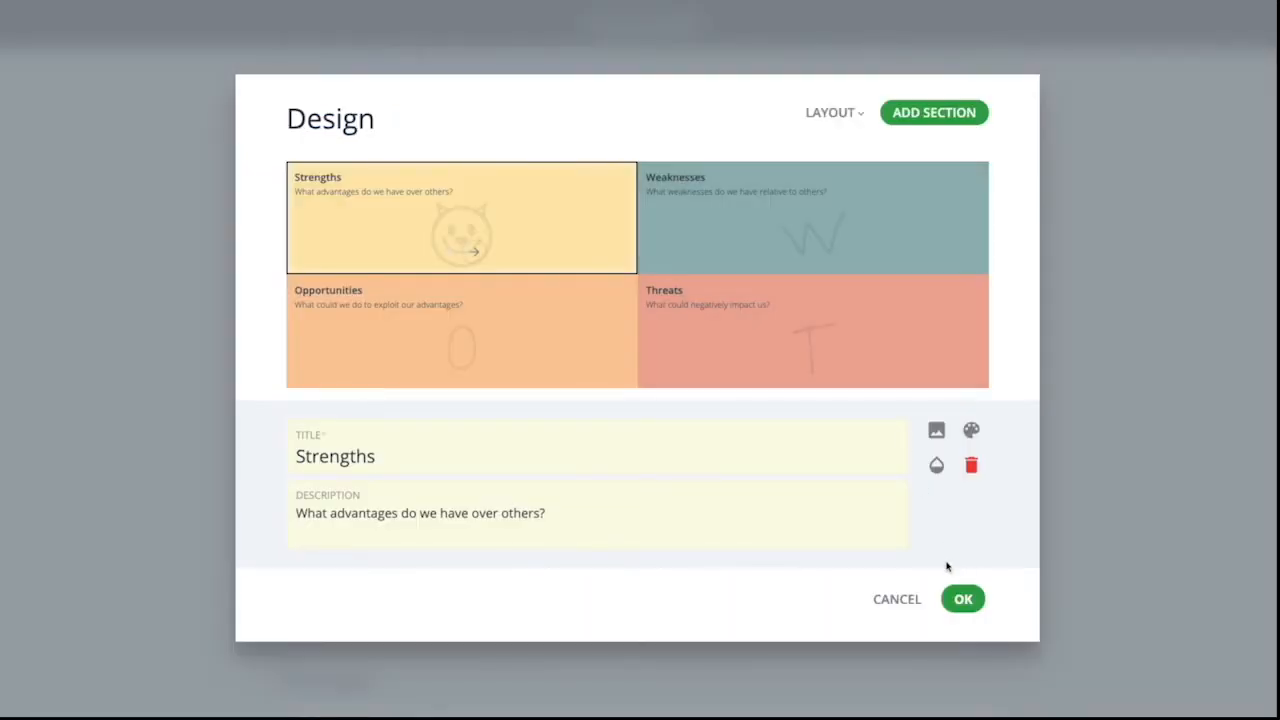
- Add a section titled "New" to the map design and remove it again
{"action": "left_click", "coordinate": [912, 113]}
{"action": "double_click", "coordinate": [471, 443]}
{"action": "type", "text": "New"}
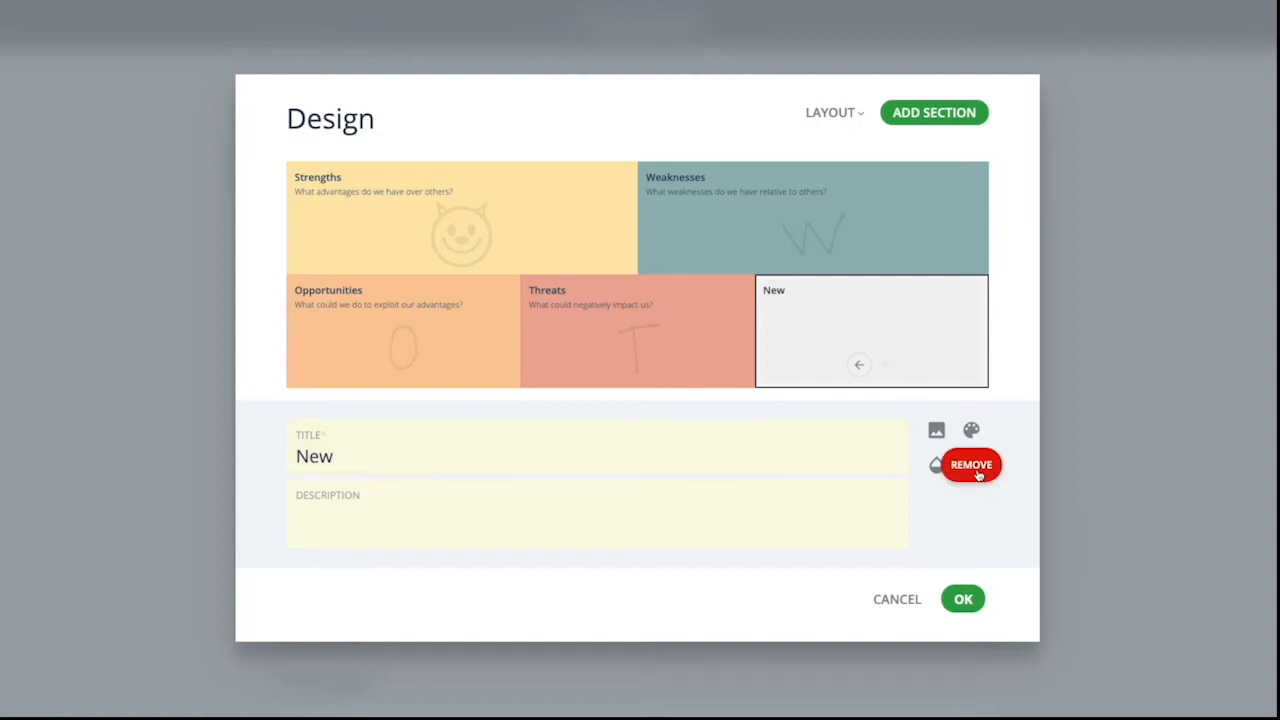
{"action": "left_click", "coordinate": [979, 478]}
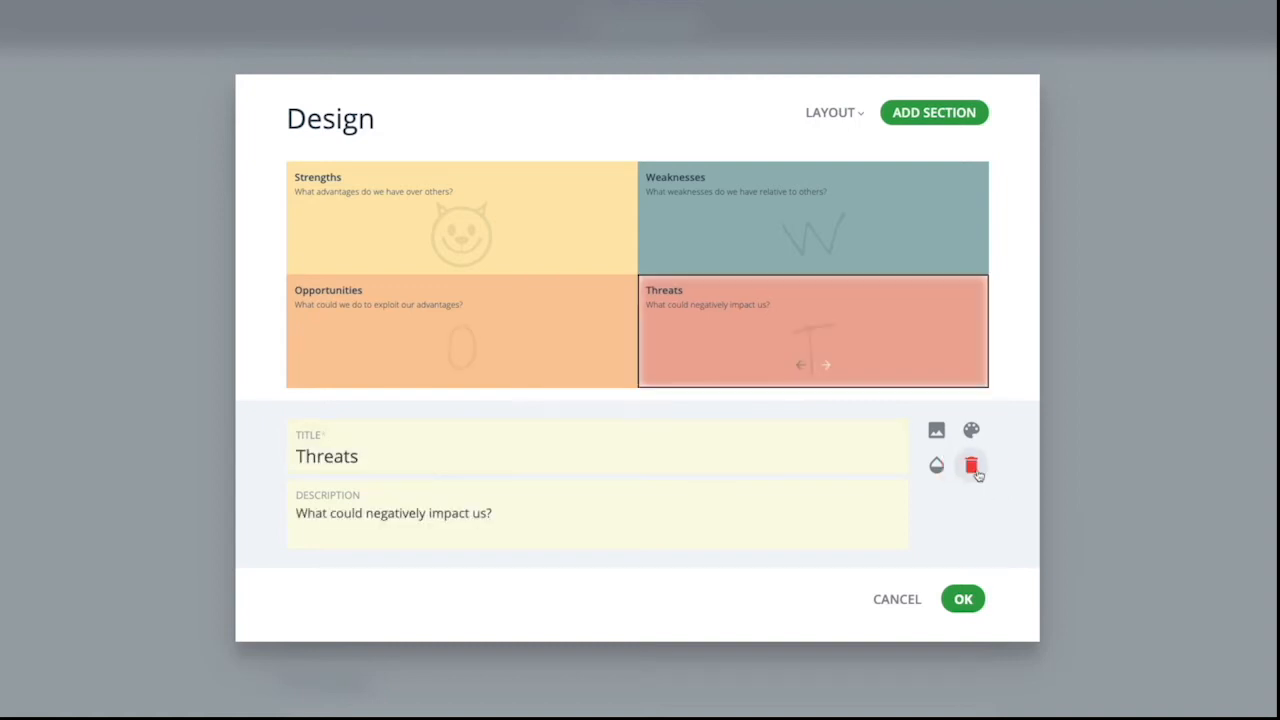
- Apply the design changes to the map
{"action": "left_click", "coordinate": [965, 600]}
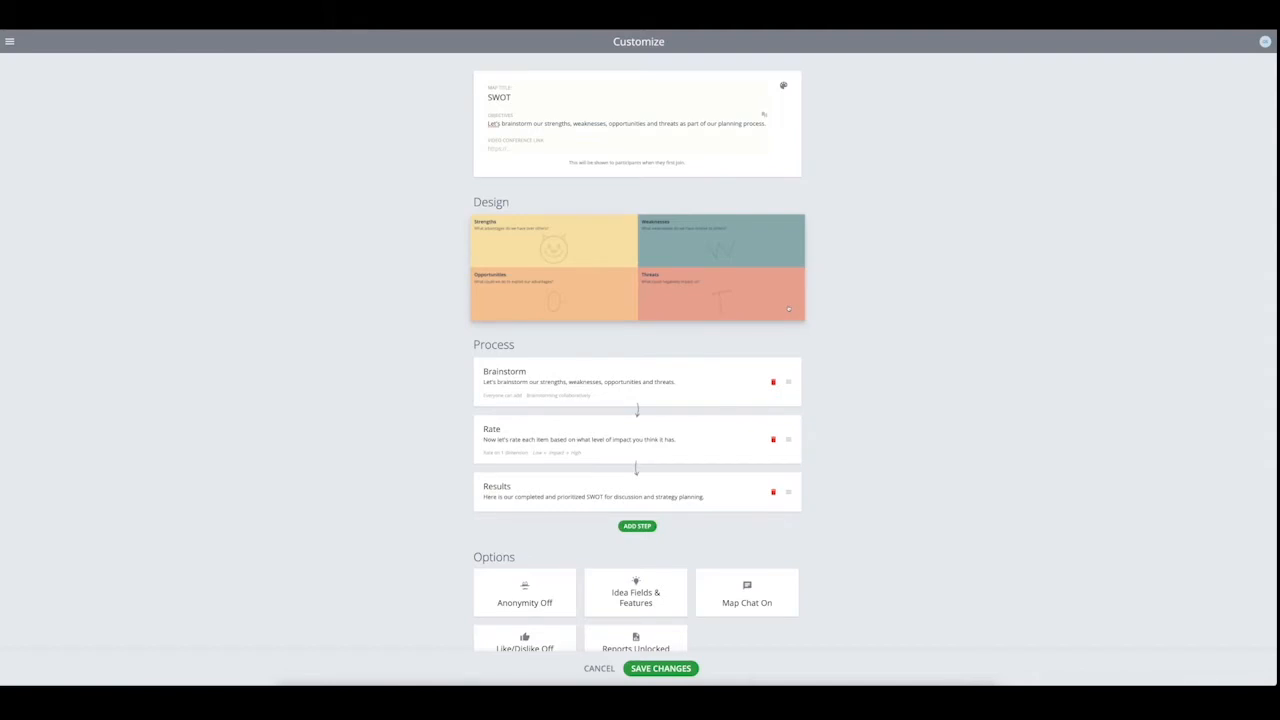
- Look at the settings offered for a new Brainstorm step and a new Group step, cancelling each without adding it
{"action": "scroll", "coordinate": [778, 330], "scroll_direction": "down", "scroll_amount": 2}
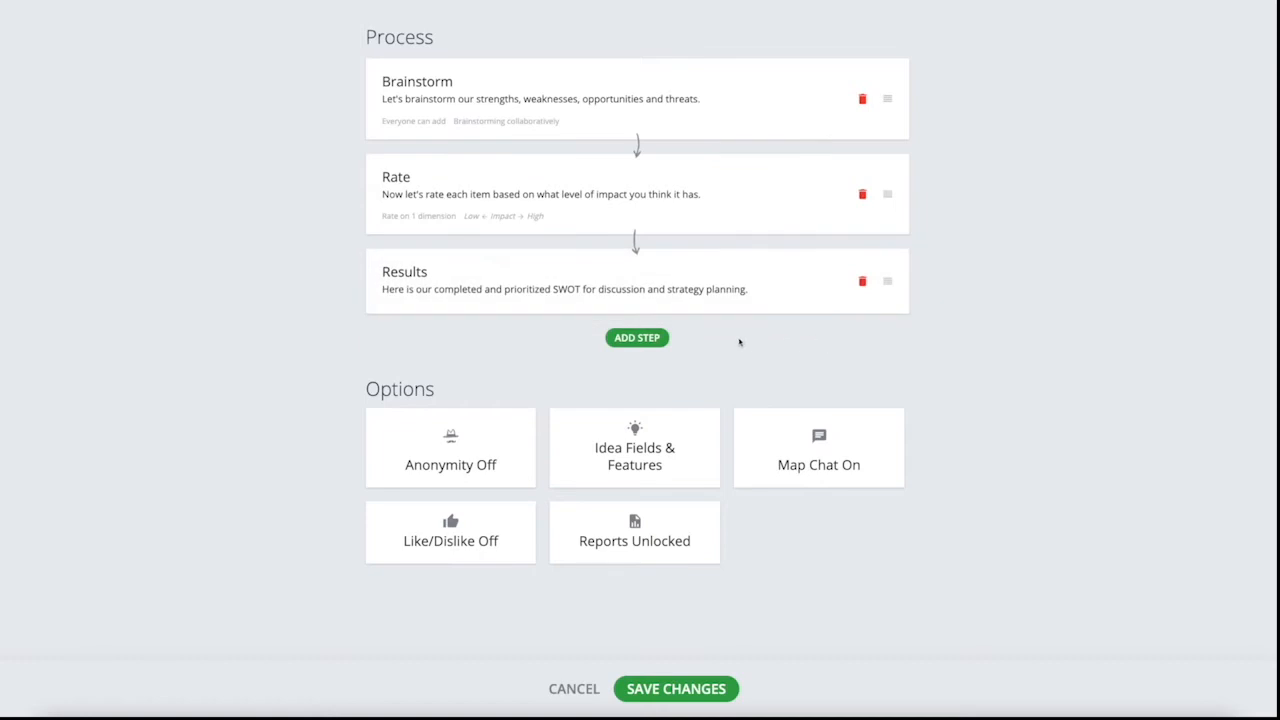
{"action": "left_click", "coordinate": [664, 338]}
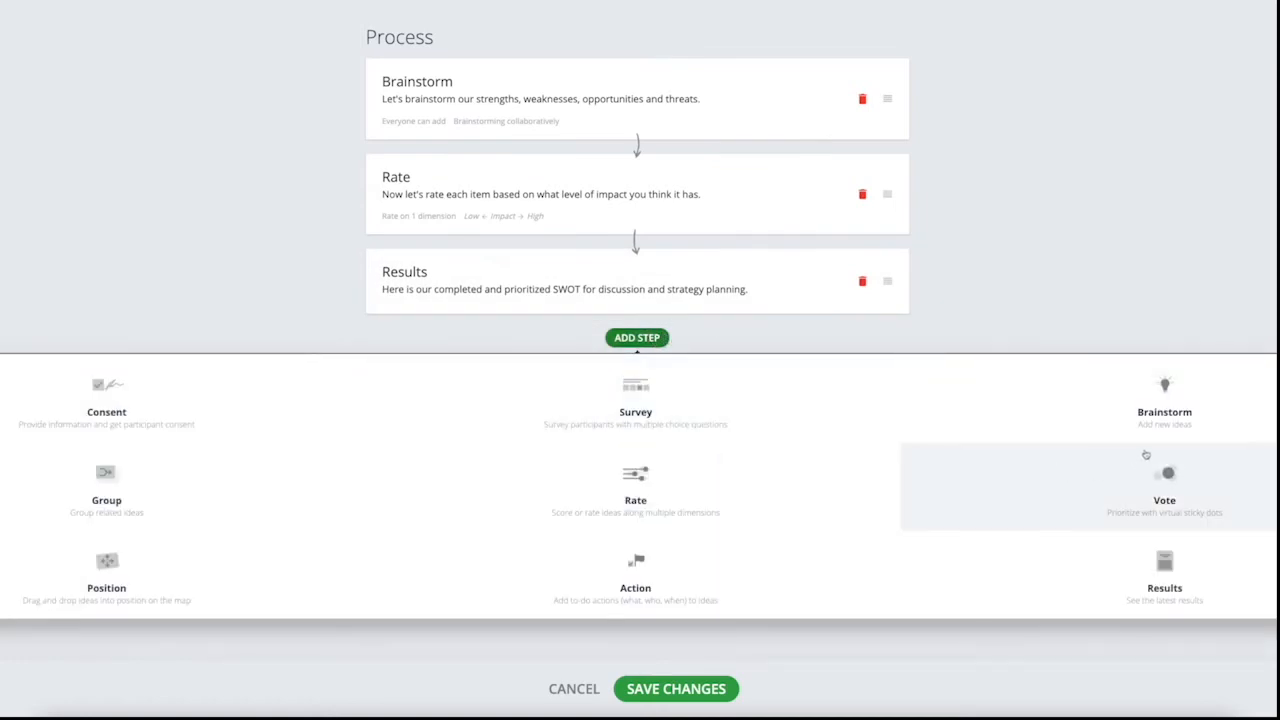
{"action": "left_click", "coordinate": [1161, 420]}
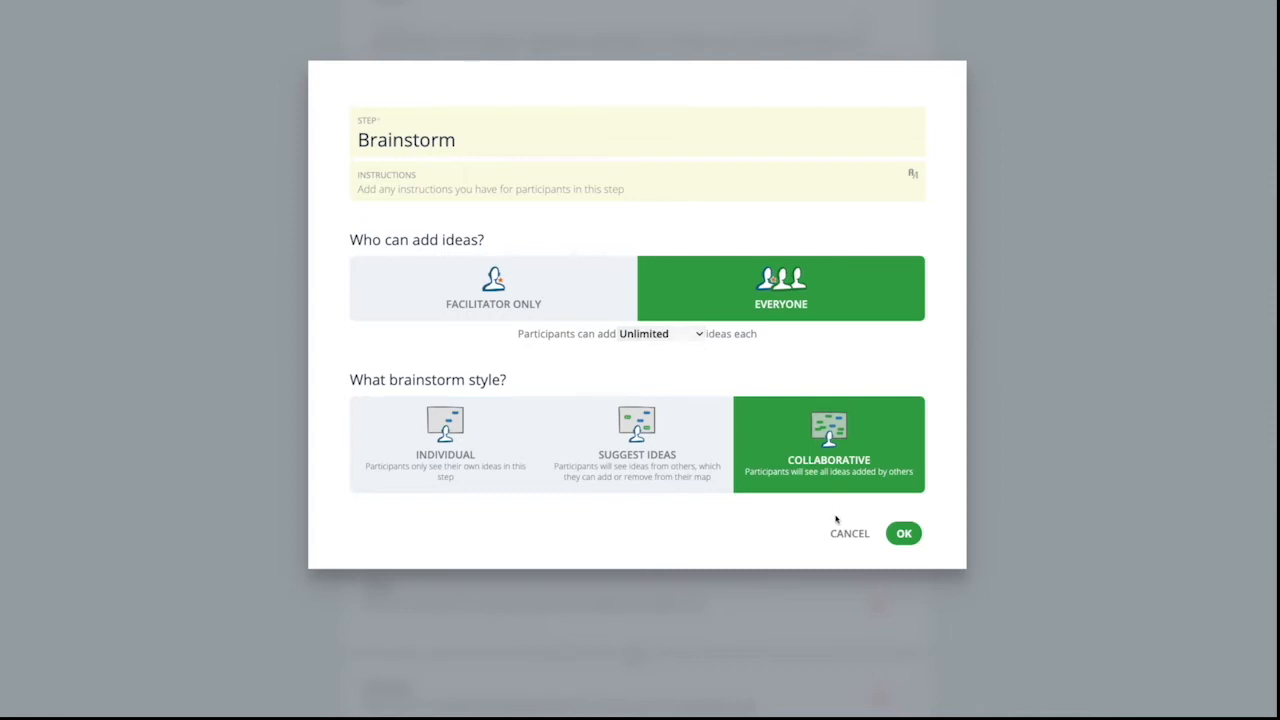
{"action": "left_click", "coordinate": [845, 532]}
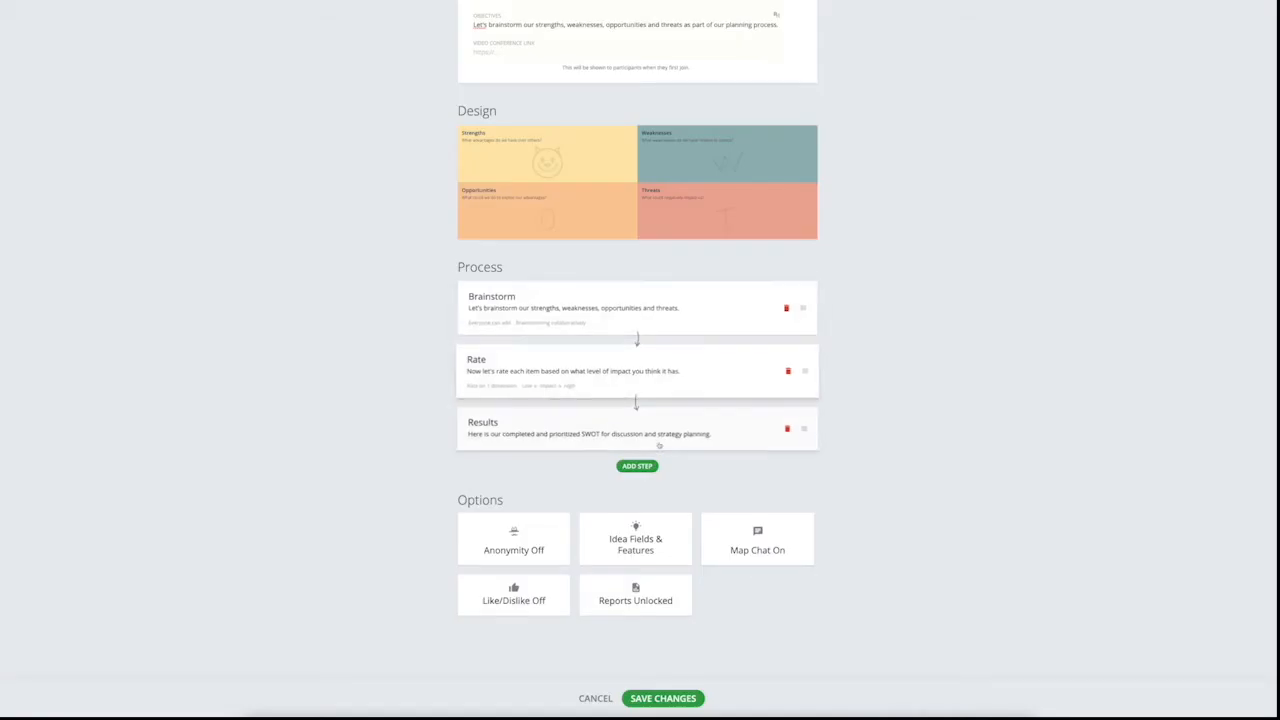
{"action": "left_click", "coordinate": [637, 466]}
{"action": "left_click", "coordinate": [309, 573]}
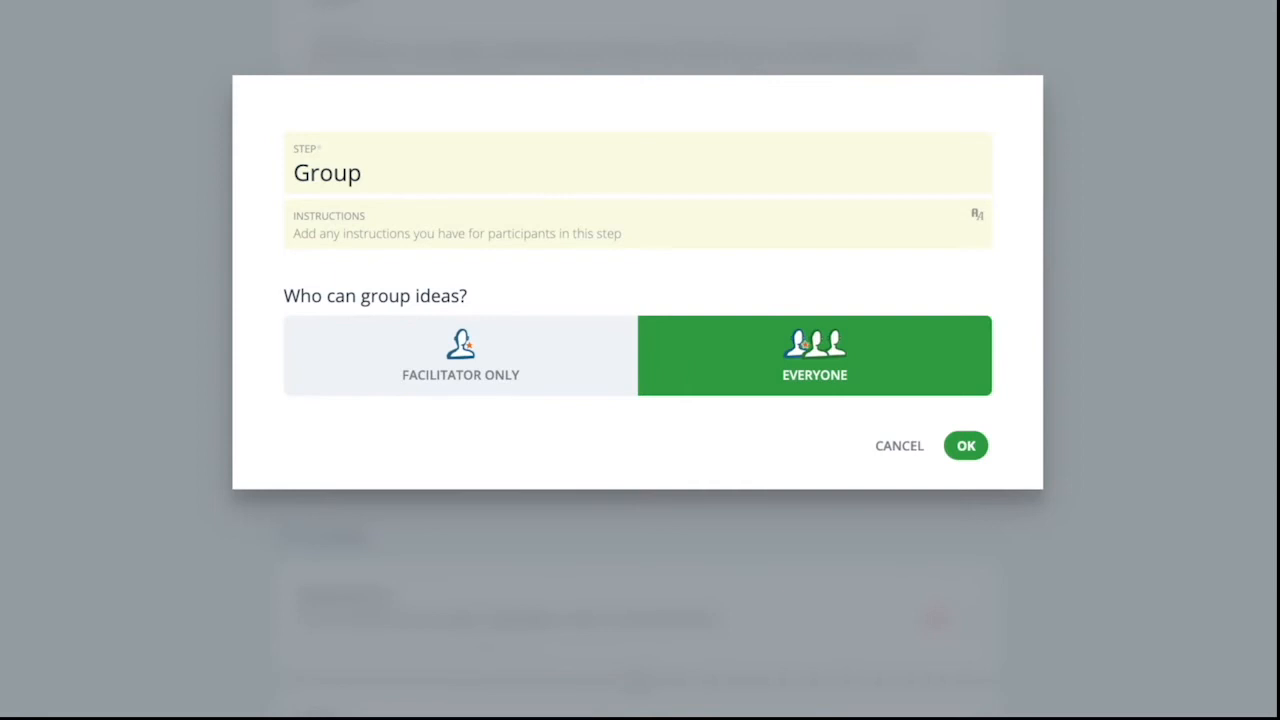
{"action": "left_click", "coordinate": [899, 452]}
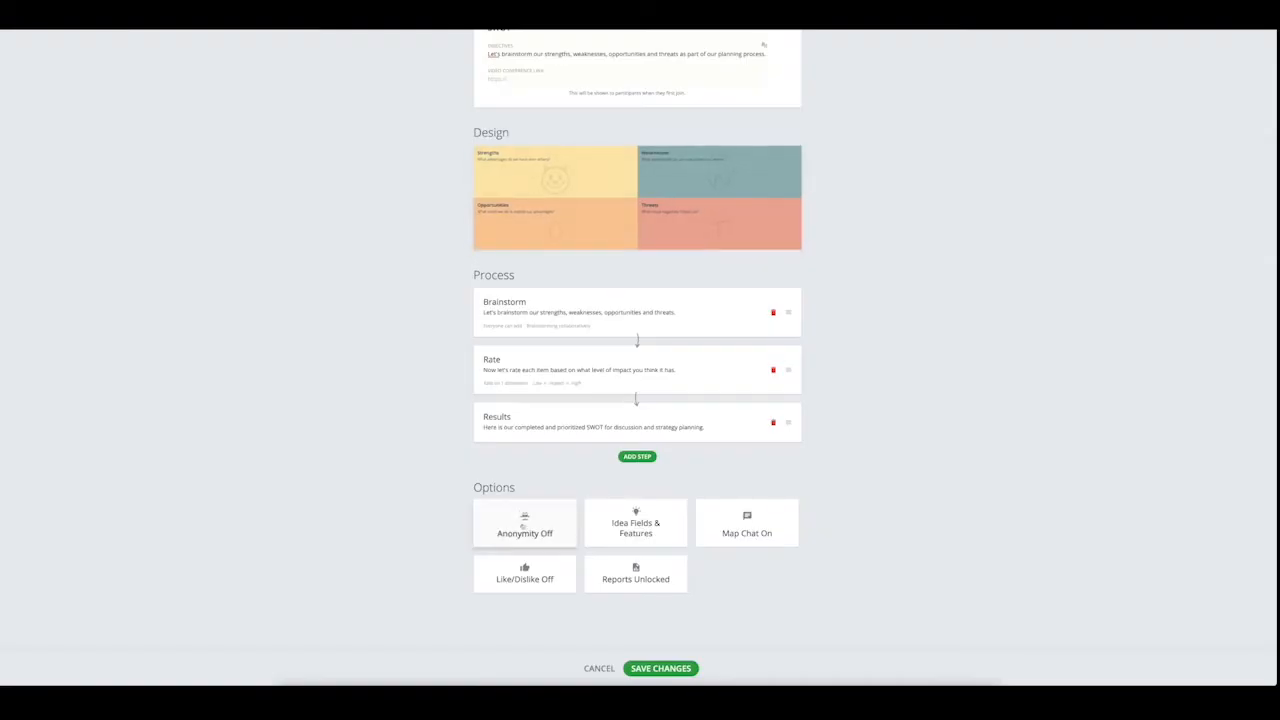
- Look at the settings offered for a new Position step and a new Rate step, cancelling each without adding it
{"action": "left_click", "coordinate": [637, 456]}
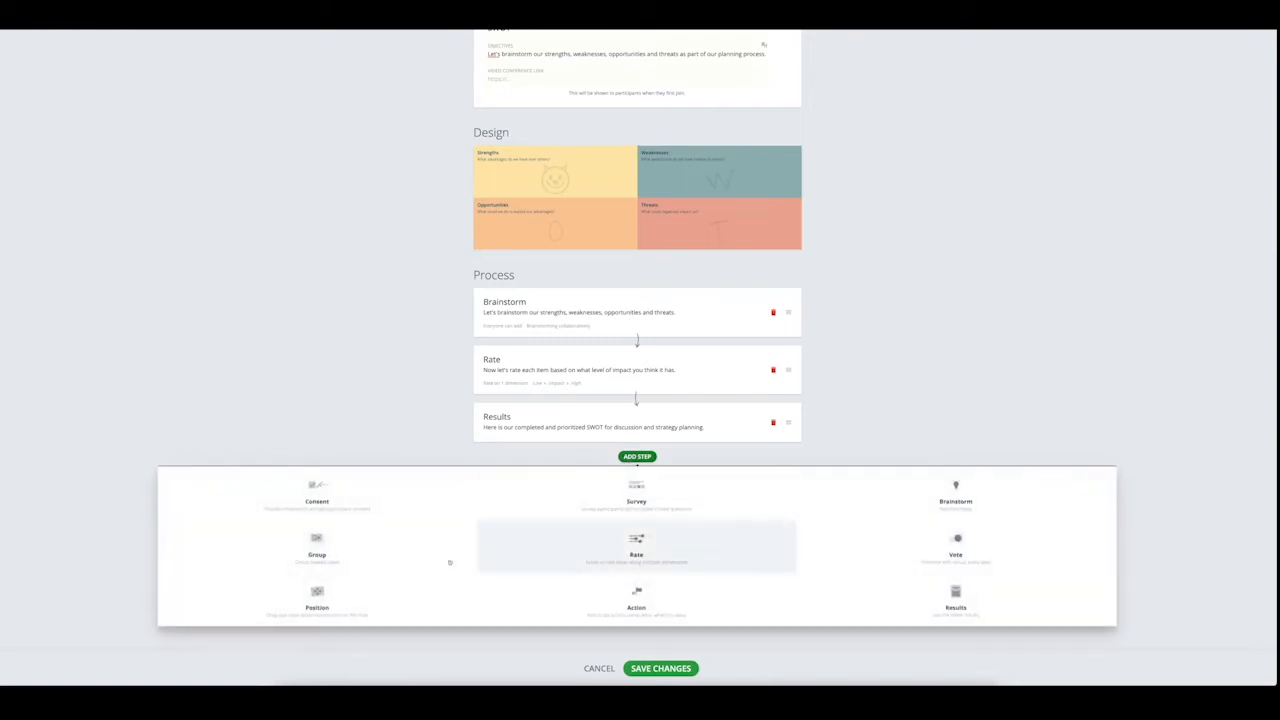
{"action": "left_click", "coordinate": [319, 599]}
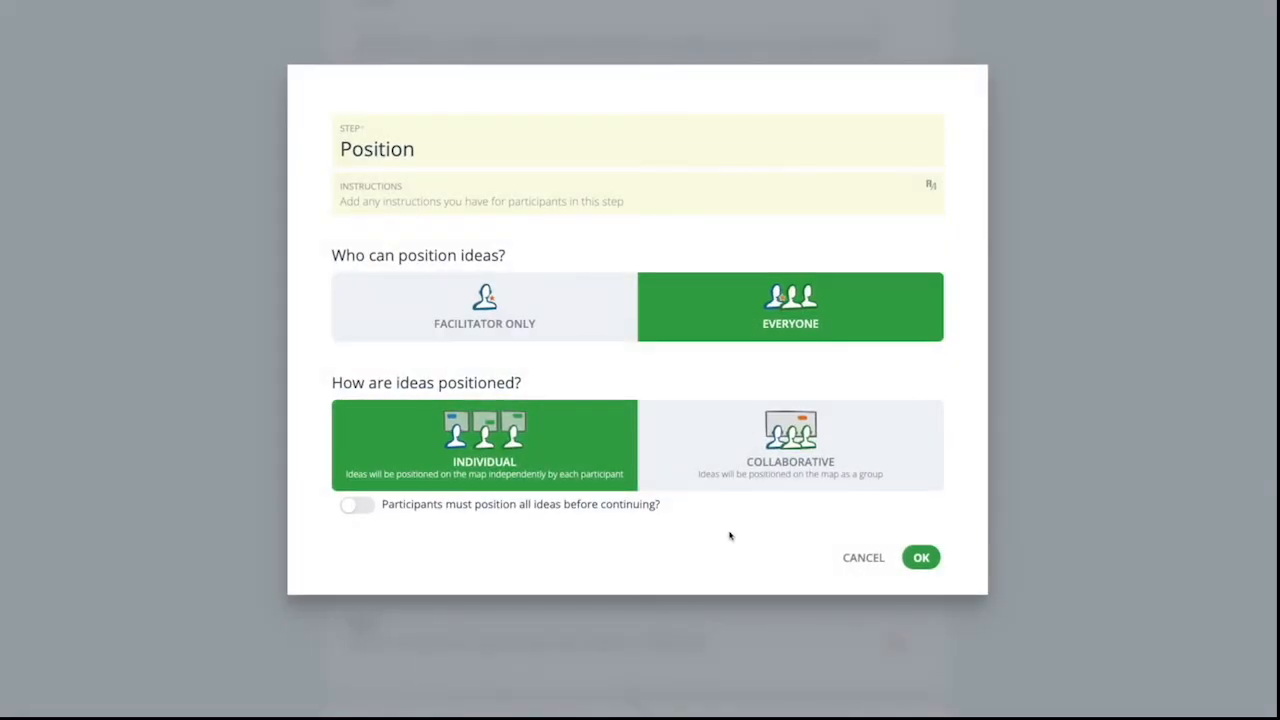
{"action": "left_click", "coordinate": [848, 556]}
{"action": "left_click", "coordinate": [640, 457]}
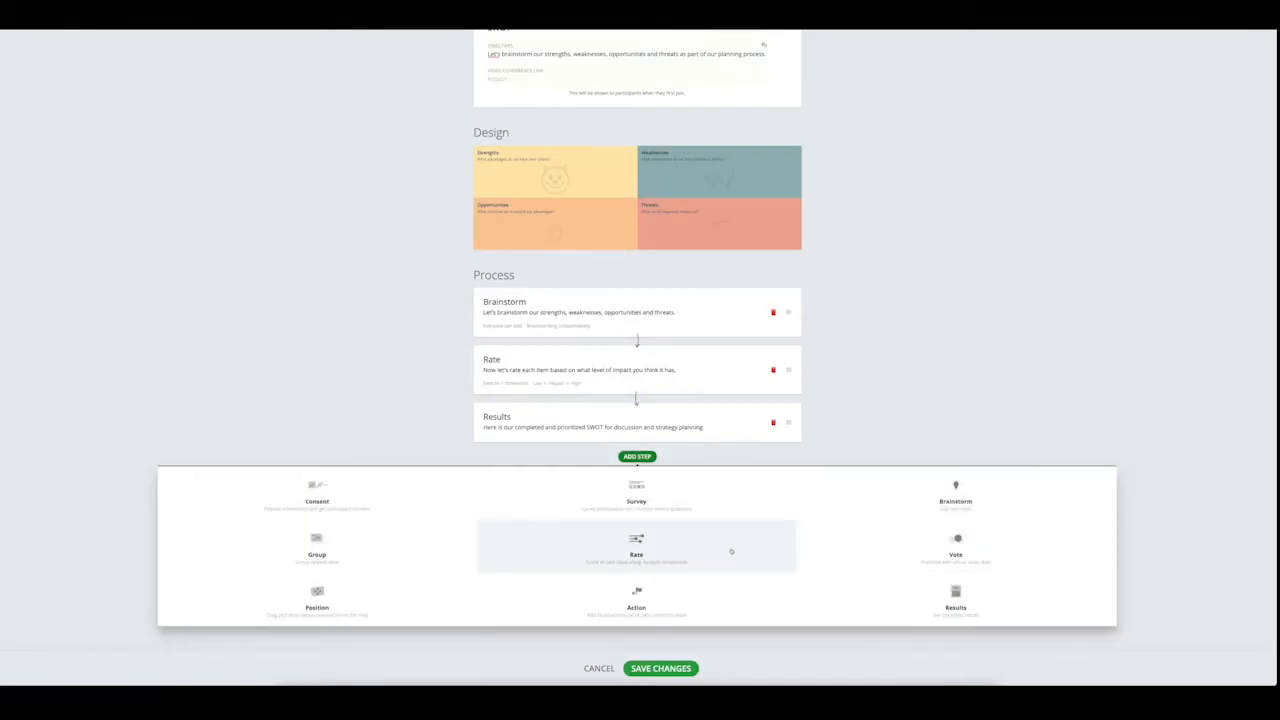
{"action": "left_click", "coordinate": [731, 551]}
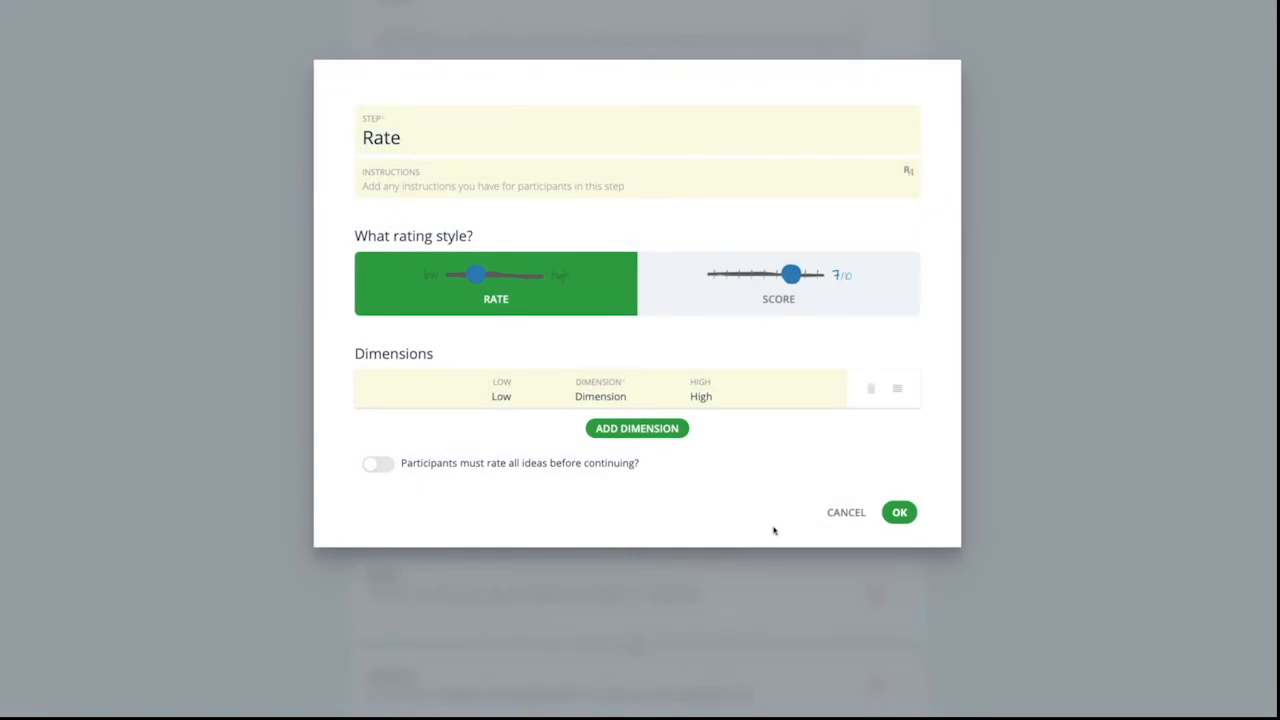
{"action": "left_click", "coordinate": [846, 515]}
- Look at the settings for a new Action step and for the existing Results step, cancelling both
{"action": "left_click", "coordinate": [637, 456]}
{"action": "left_click", "coordinate": [636, 596]}
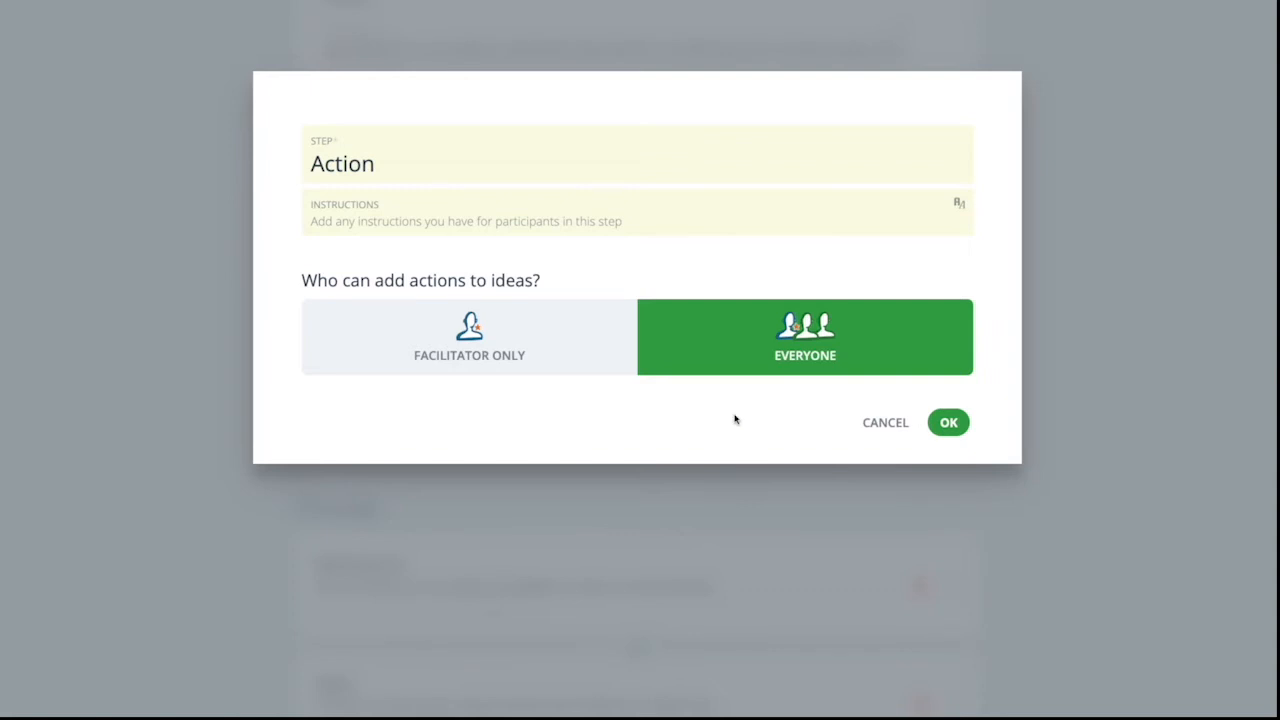
{"action": "left_click", "coordinate": [885, 422]}
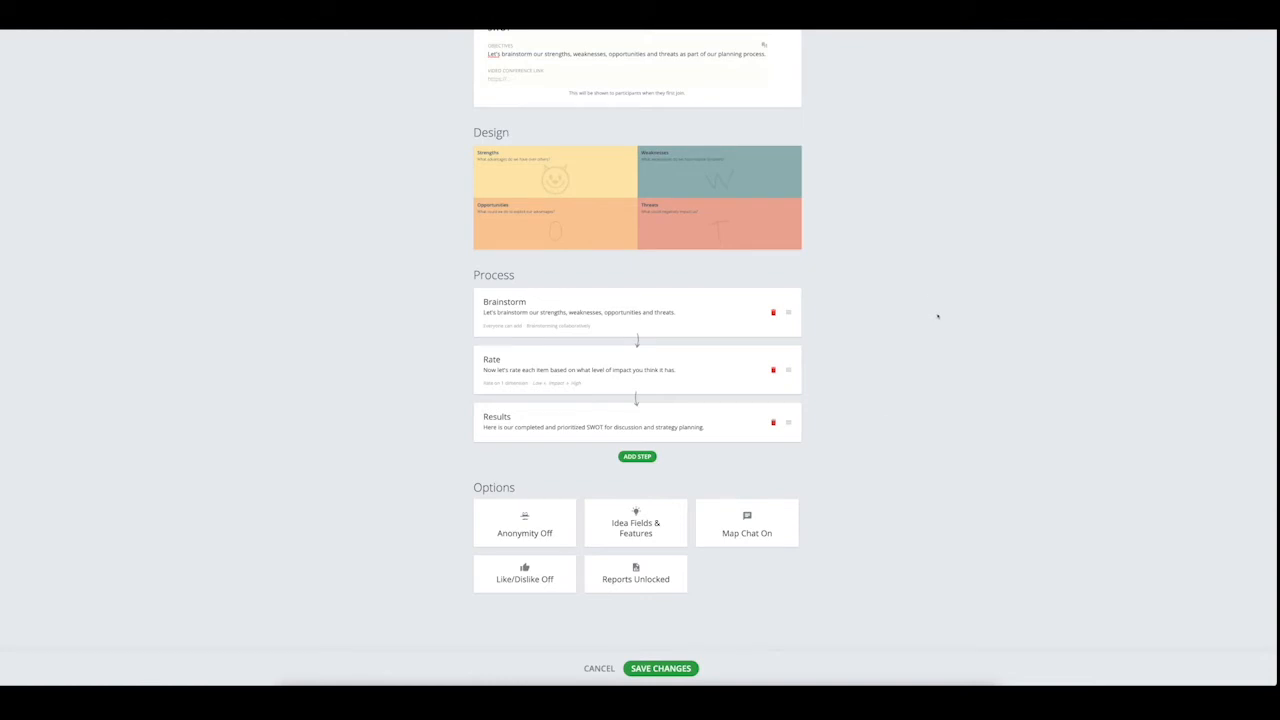
{"action": "left_click", "coordinate": [685, 437]}
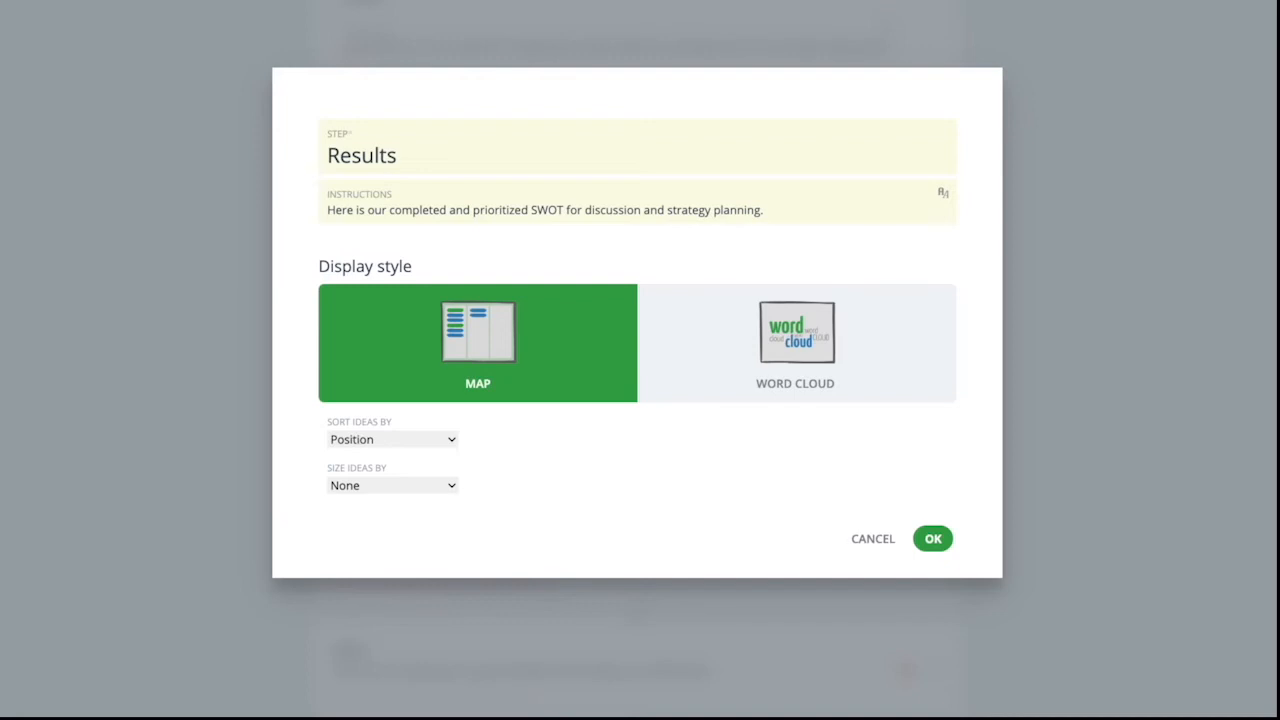
{"action": "left_click", "coordinate": [873, 538]}
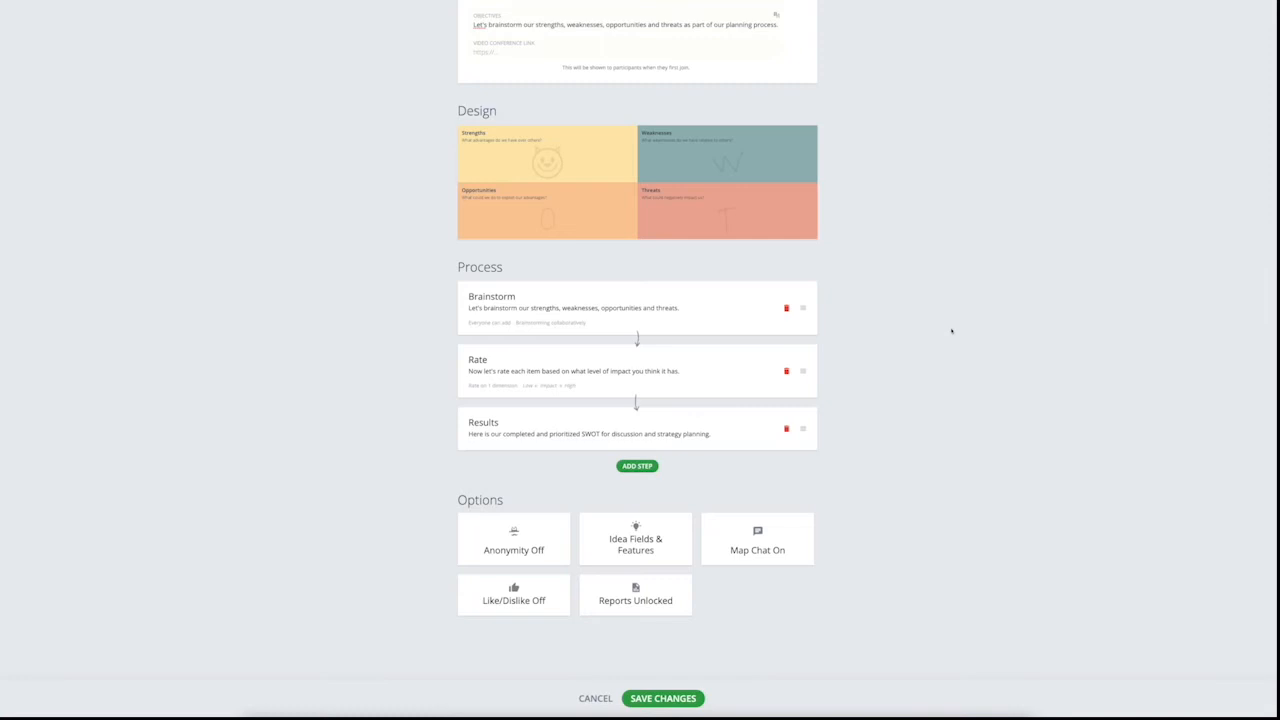
- In the existing Brainstorm step, try Facilitator Only for adding ideas, return to Everyone, and look at the per-participant idea limits
{"action": "left_click", "coordinate": [723, 322]}
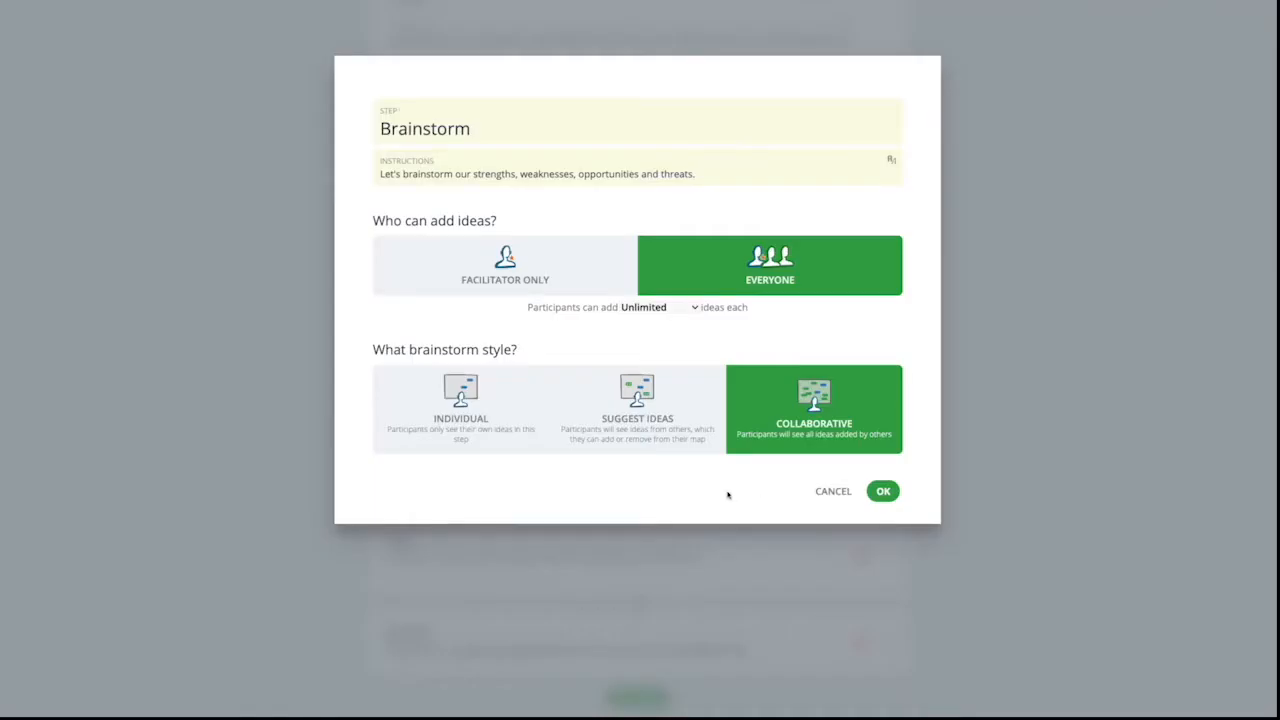
{"action": "left_click", "coordinate": [728, 172]}
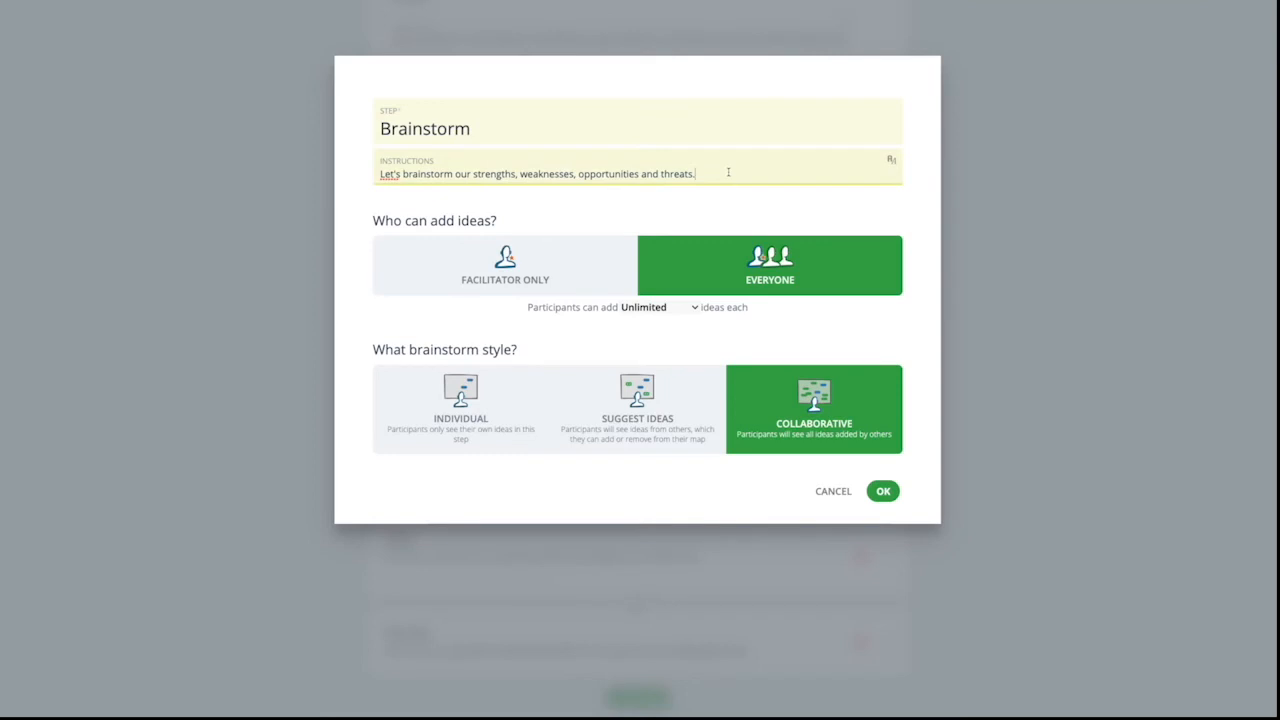
{"action": "left_click", "coordinate": [537, 258]}
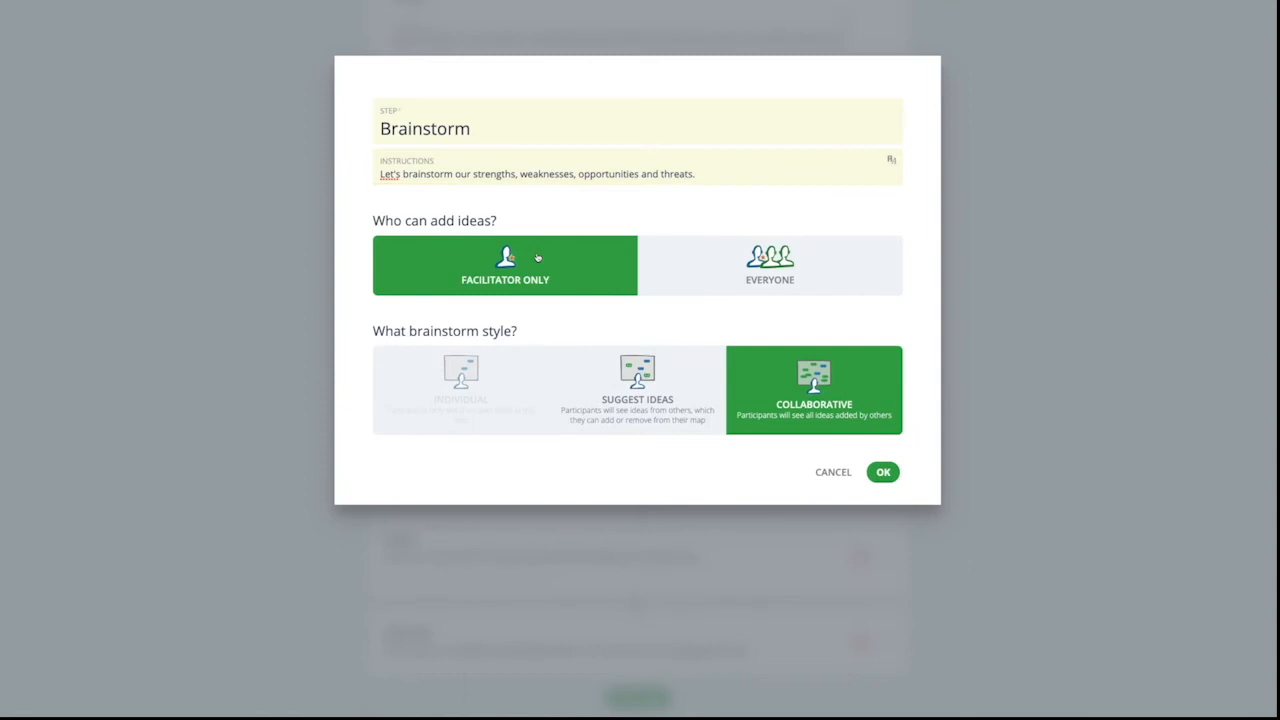
{"action": "left_click", "coordinate": [668, 257]}
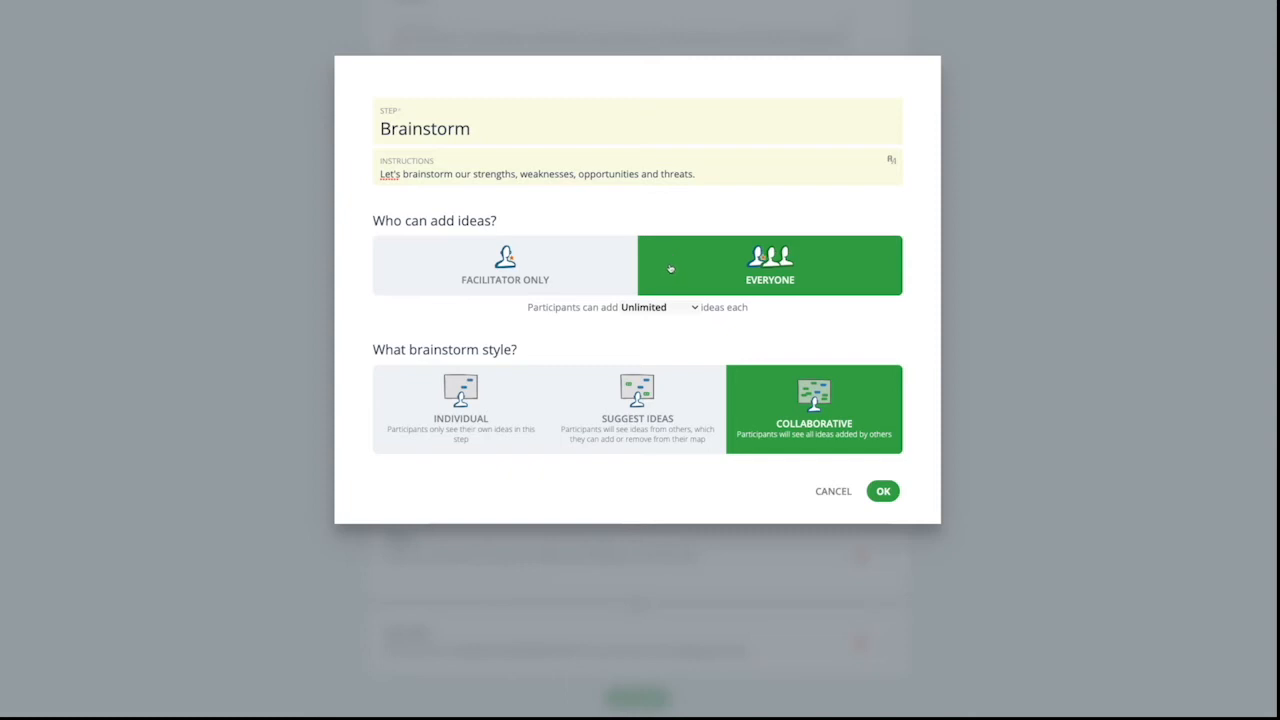
{"action": "left_click", "coordinate": [682, 307]}
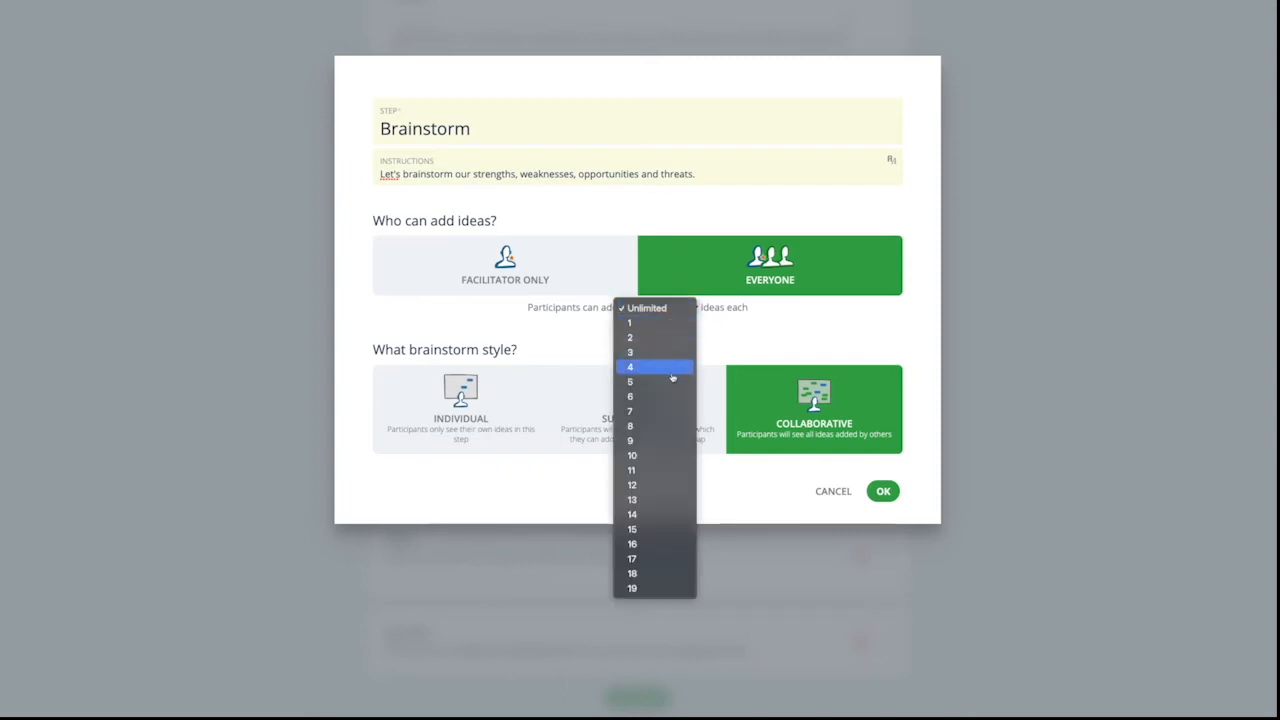
{"action": "left_click", "coordinate": [722, 331]}
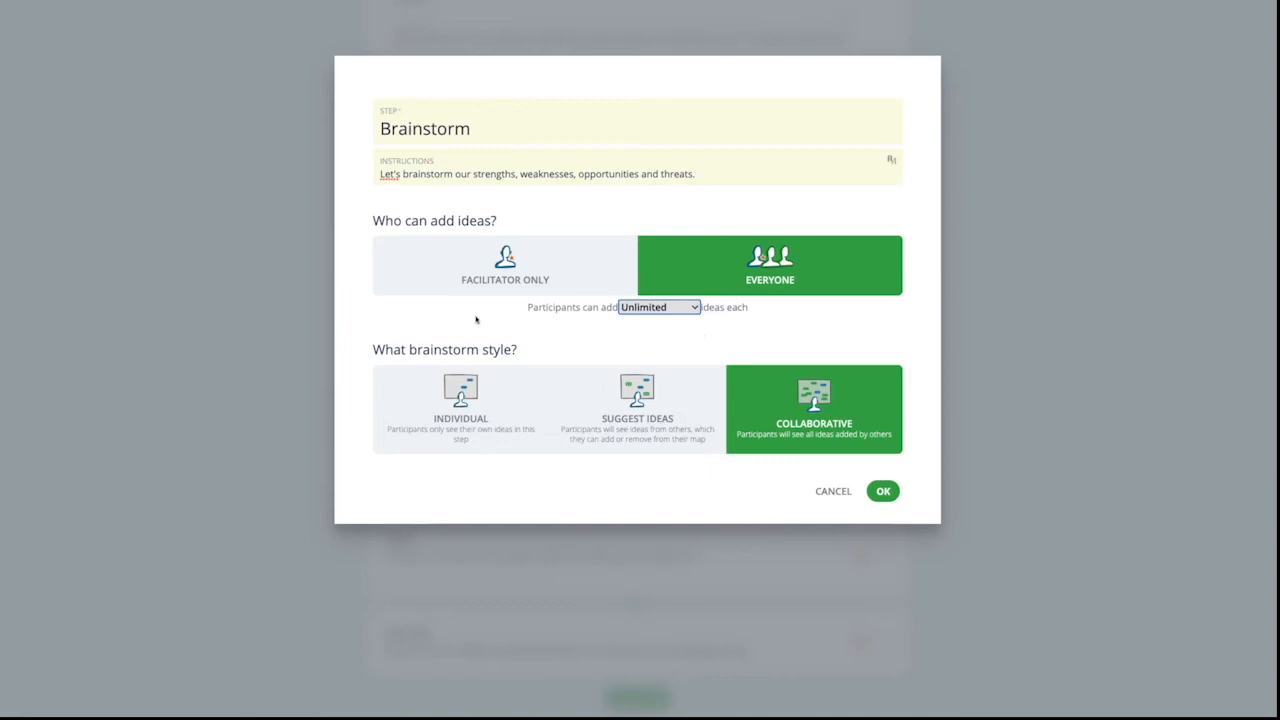
- Try the Individual and Suggest Ideas brainstorm styles, set the style back to Collaborative and accept the Brainstorm step
{"action": "left_click", "coordinate": [463, 455]}
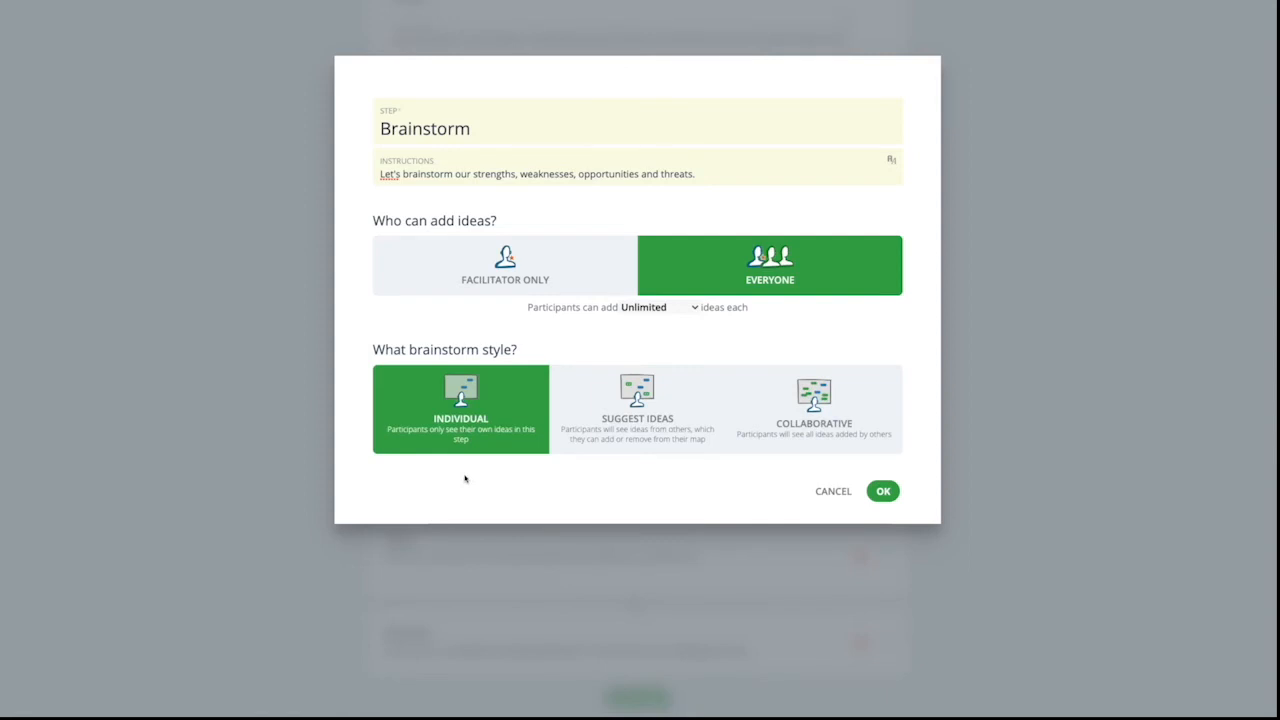
{"action": "left_click", "coordinate": [571, 452]}
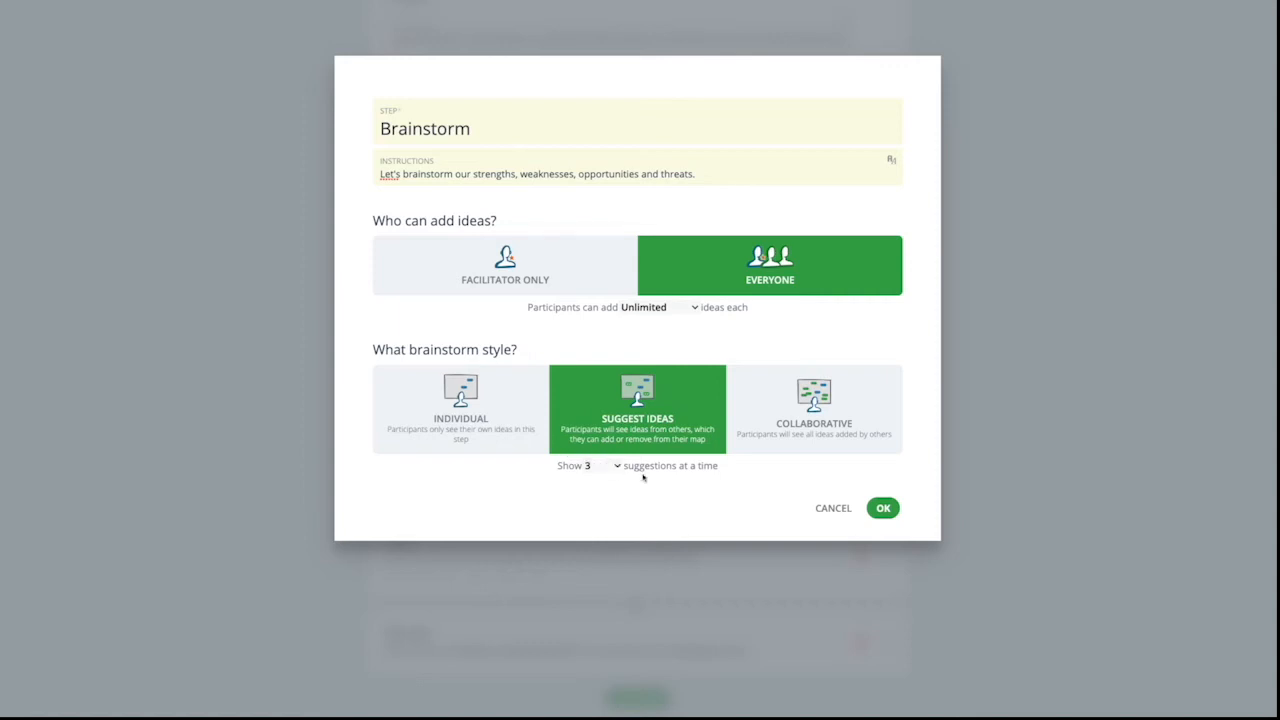
{"action": "left_click", "coordinate": [754, 452]}
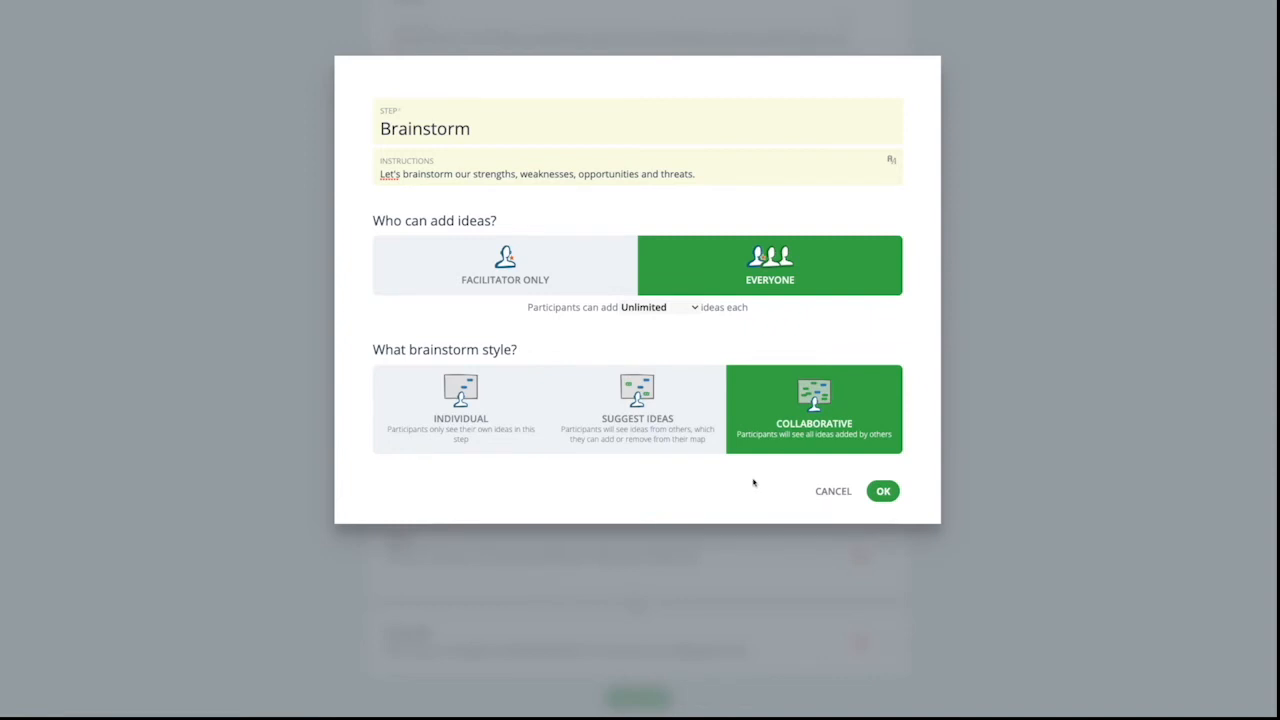
{"action": "left_click", "coordinate": [883, 491]}
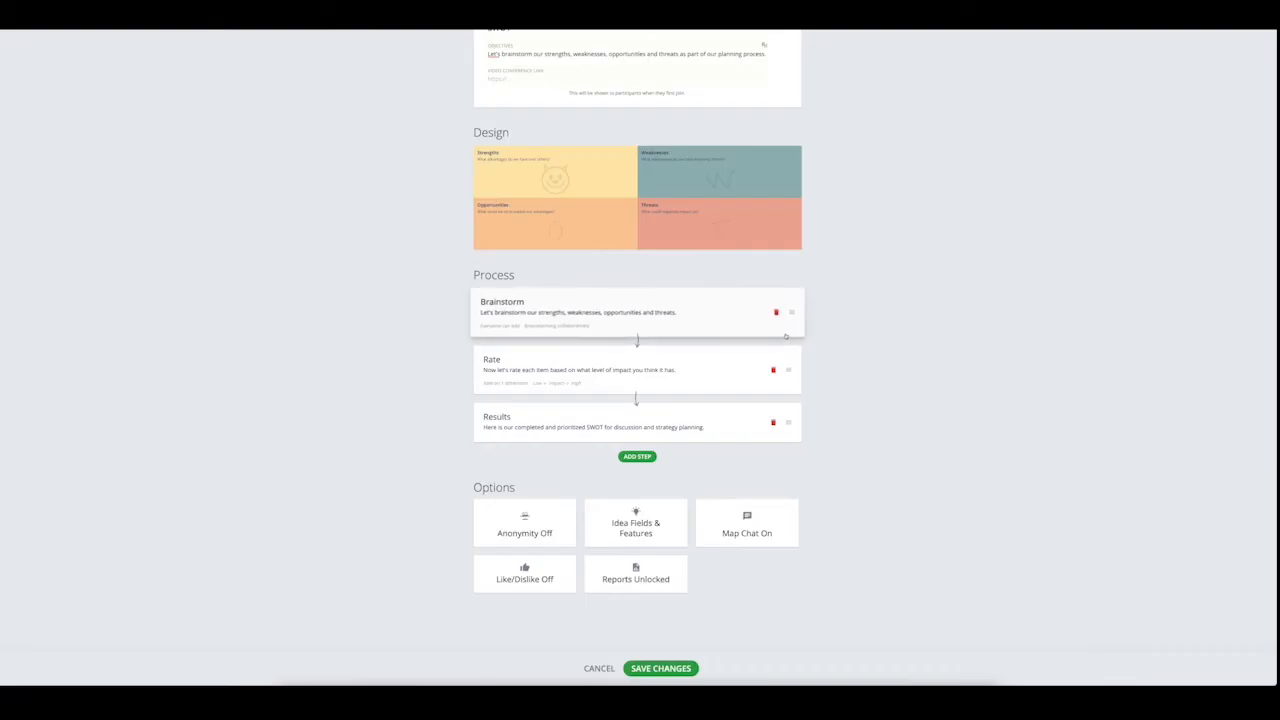
- Set the existing Rate step to Score style with weighted criteria and require participants to rate all ideas before continuing
{"action": "left_click", "coordinate": [728, 369]}
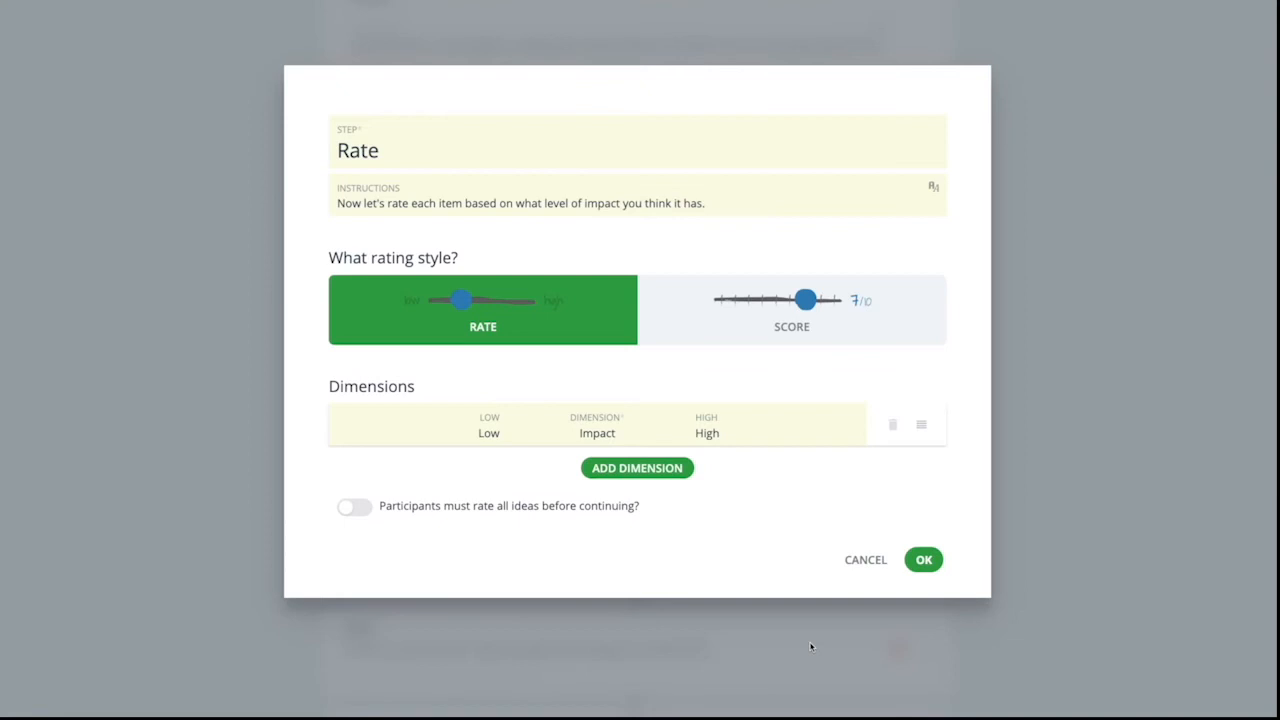
{"action": "left_click", "coordinate": [858, 340]}
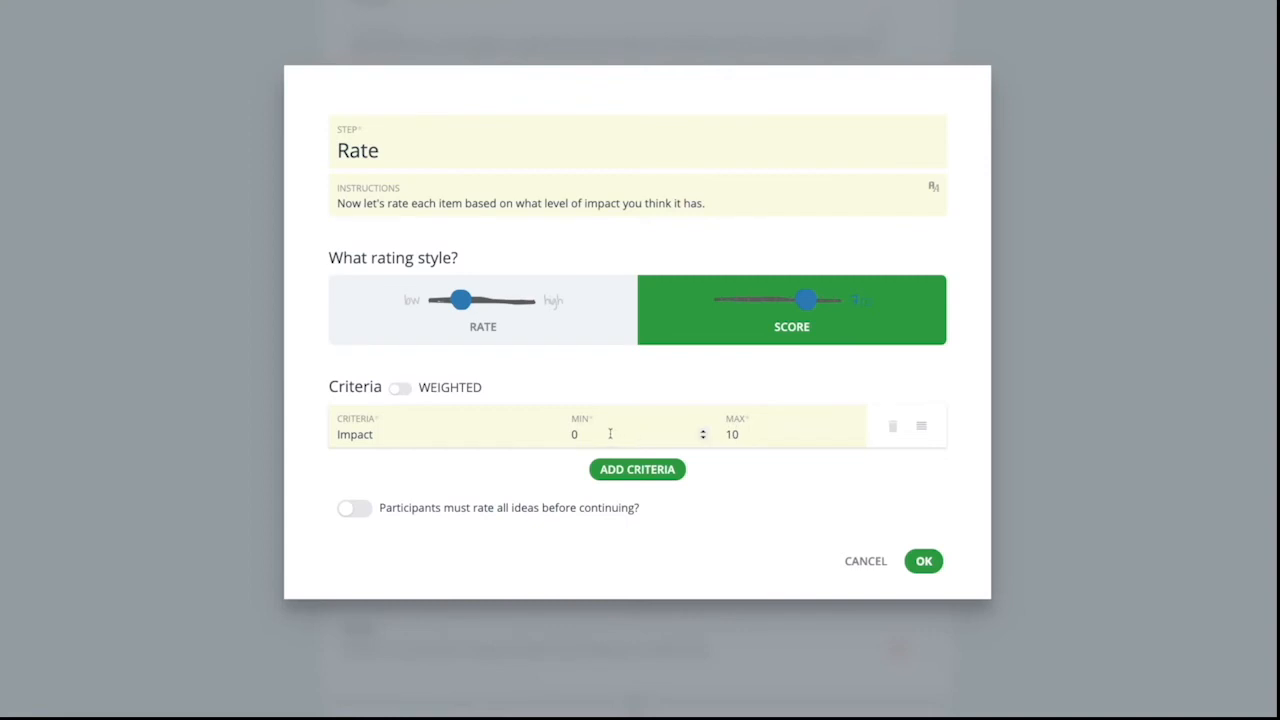
{"action": "left_click", "coordinate": [405, 390]}
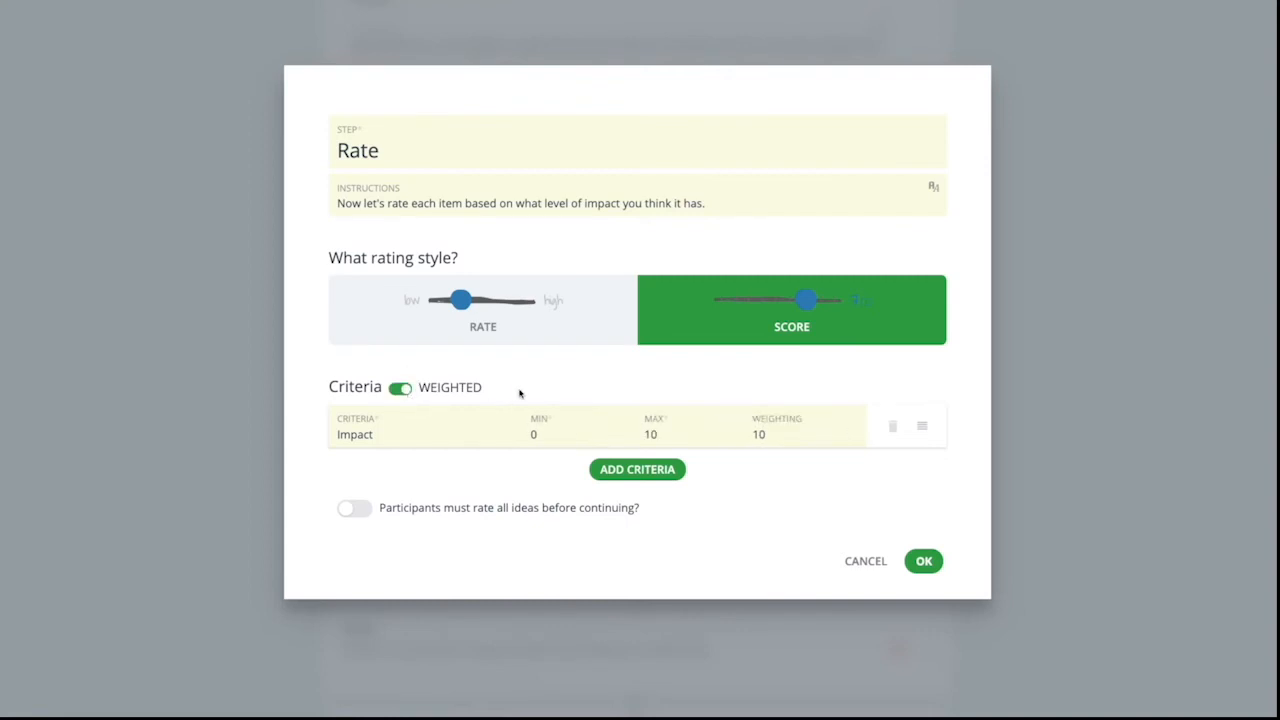
{"action": "left_click", "coordinate": [352, 510]}
{"action": "left_click", "coordinate": [924, 561]}
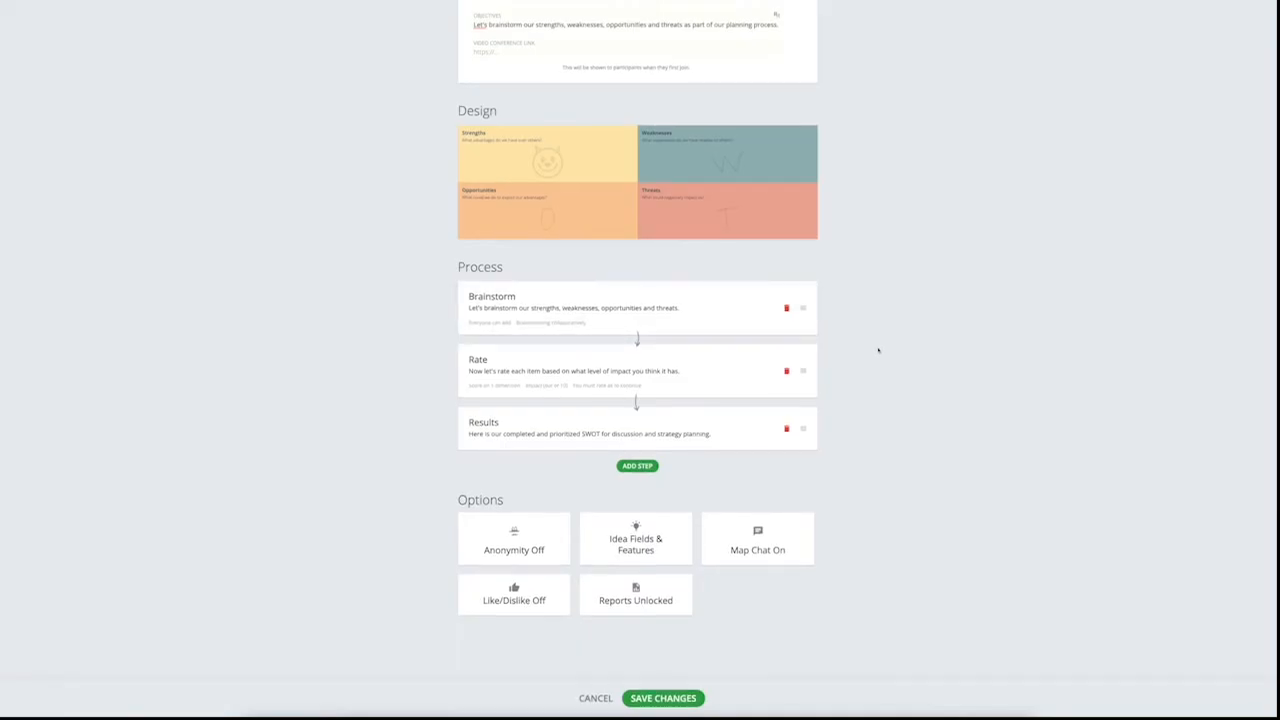
- Try the Partial and Full anonymity options for the map
{"action": "left_click", "coordinate": [524, 551]}
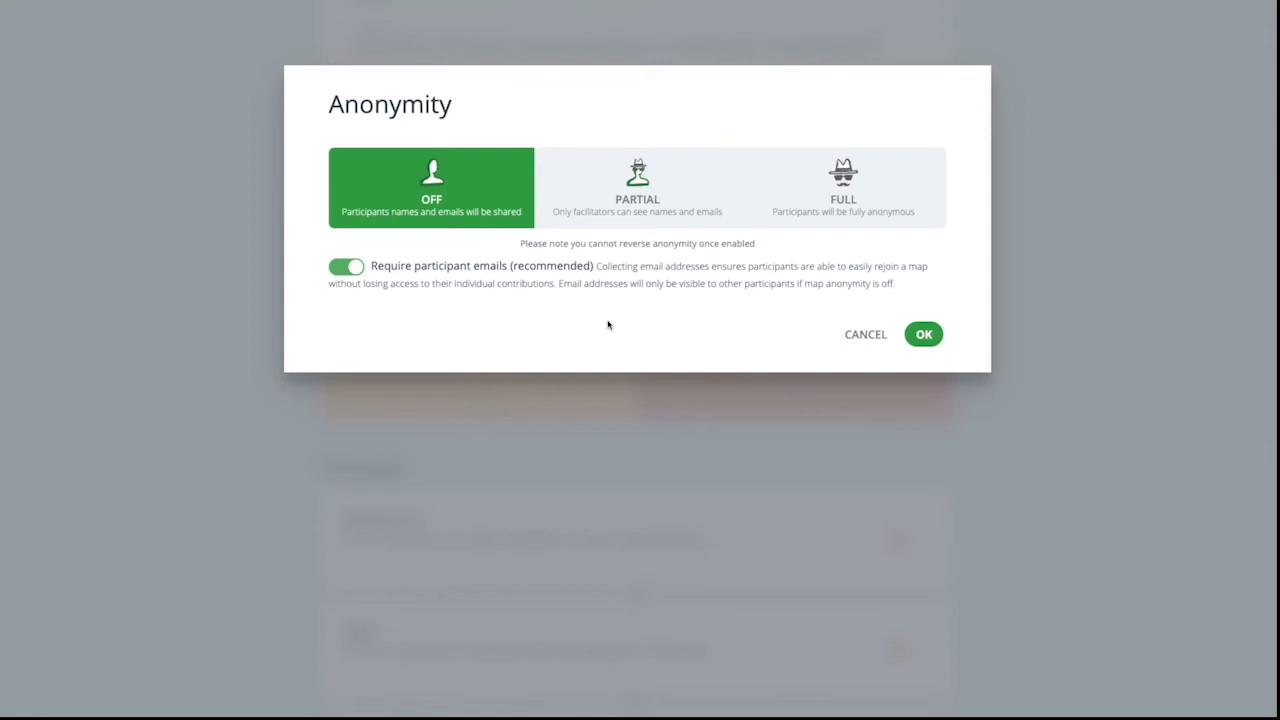
{"action": "left_click", "coordinate": [727, 197]}
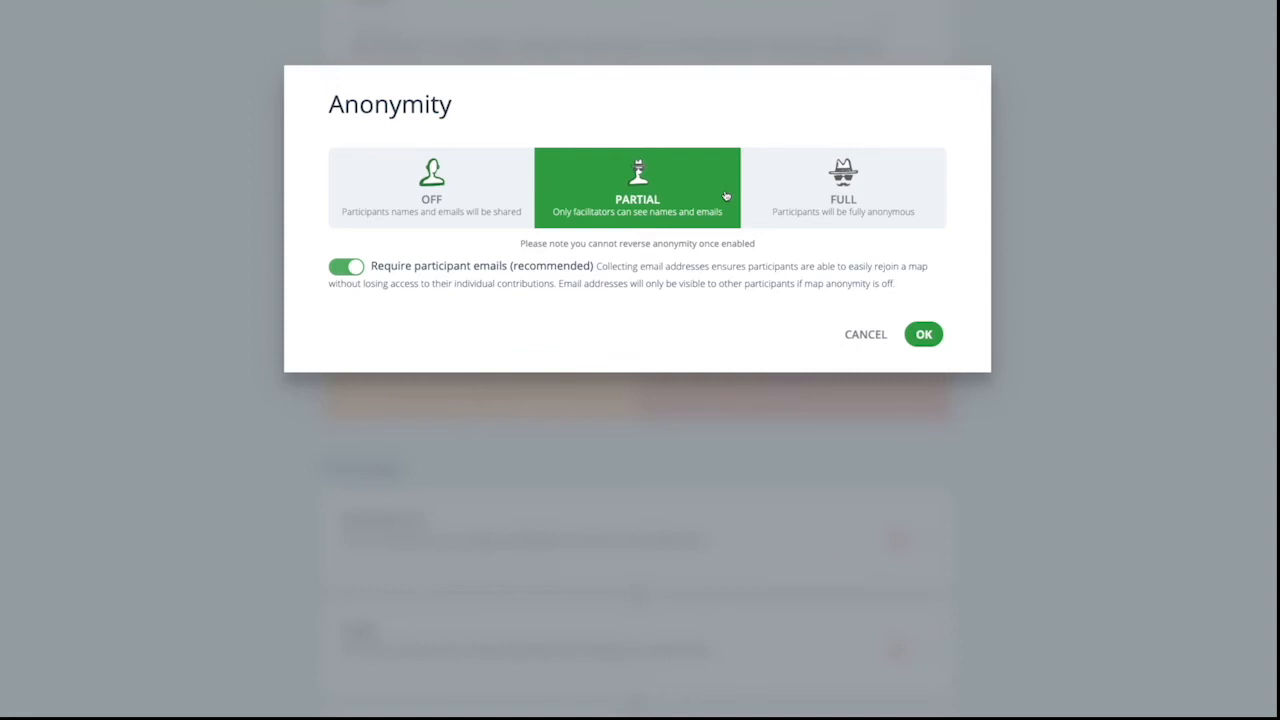
{"action": "left_click", "coordinate": [765, 179]}
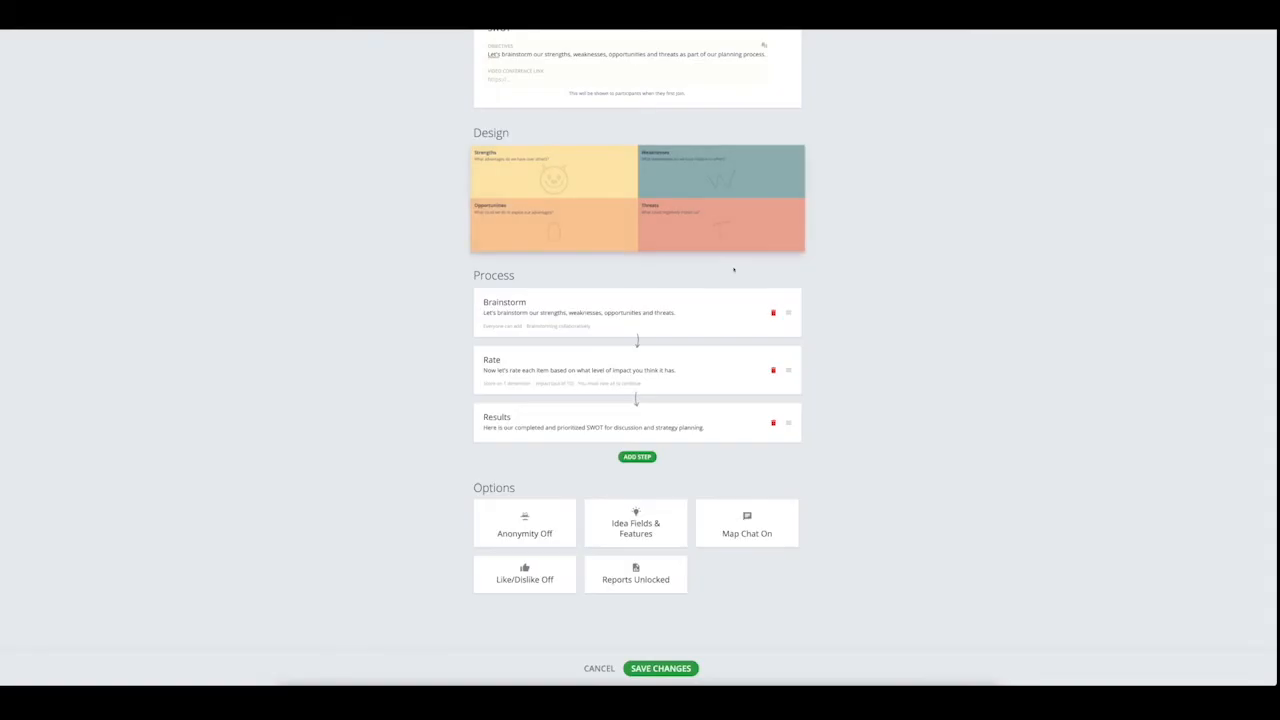
- Look at the Like/Dislike and Map Chat options, cancelling each without changing it
{"action": "left_click", "coordinate": [530, 582]}
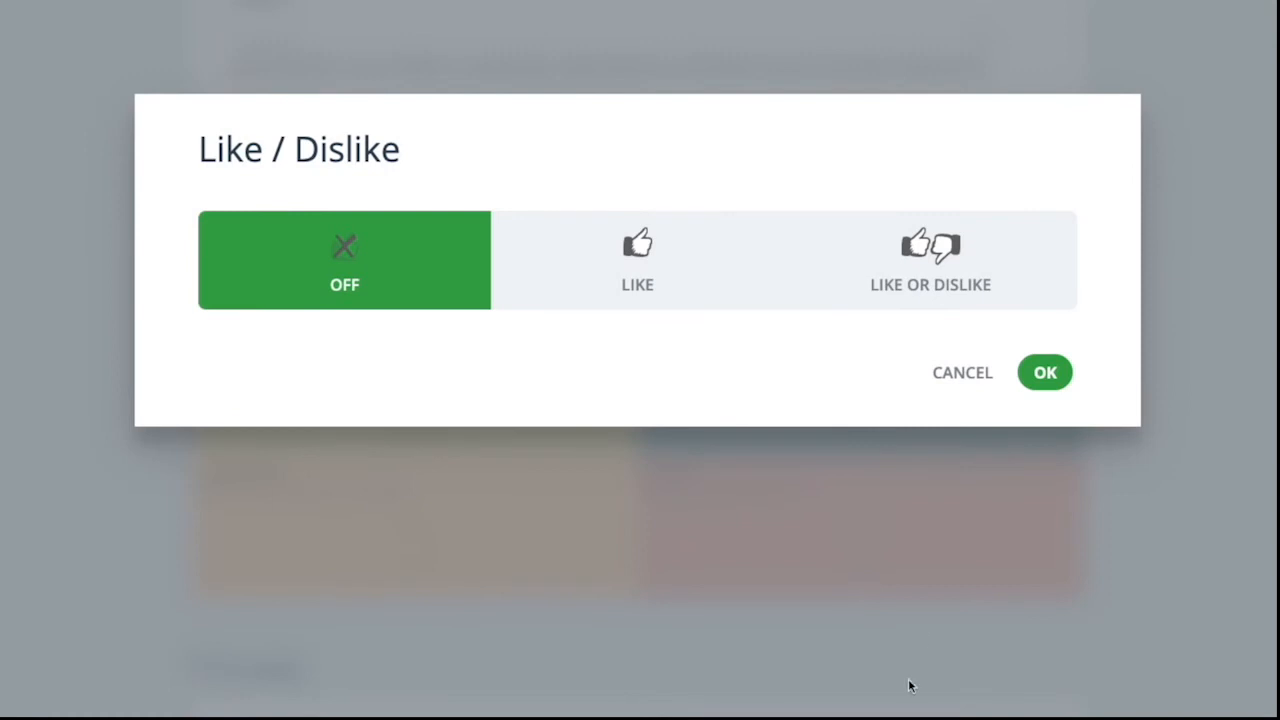
{"action": "left_click", "coordinate": [961, 370]}
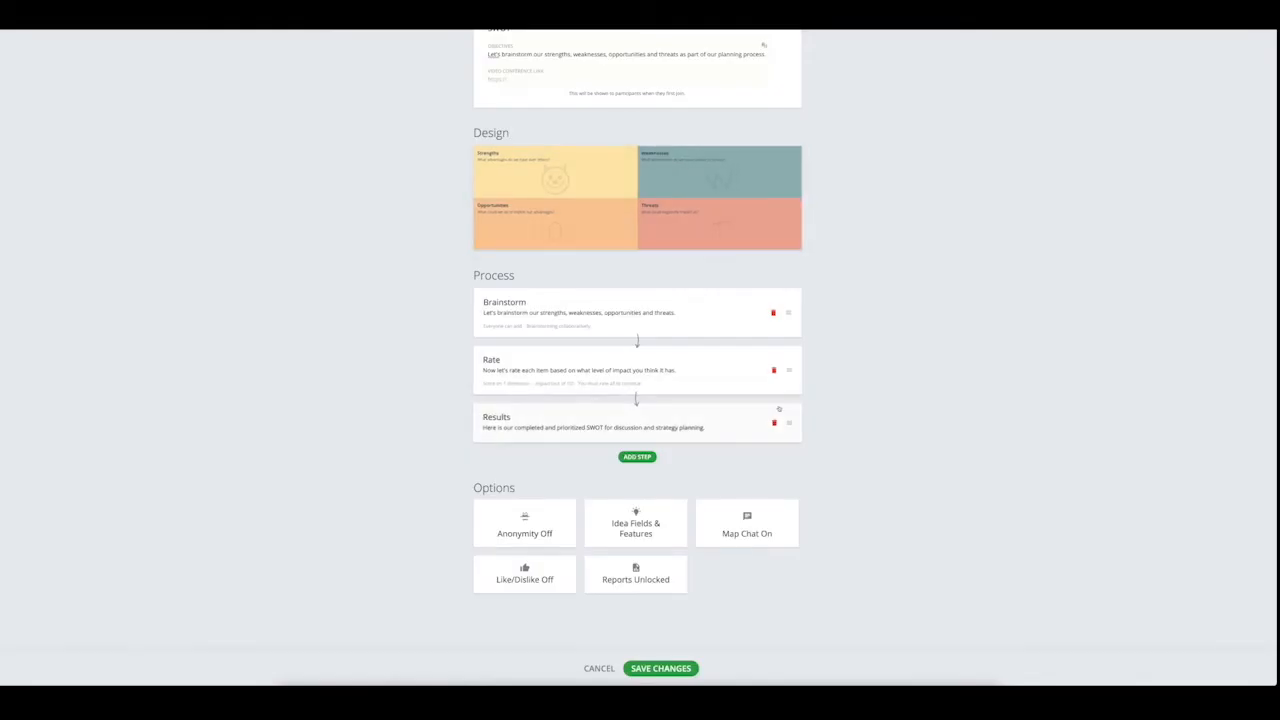
{"action": "left_click", "coordinate": [747, 525]}
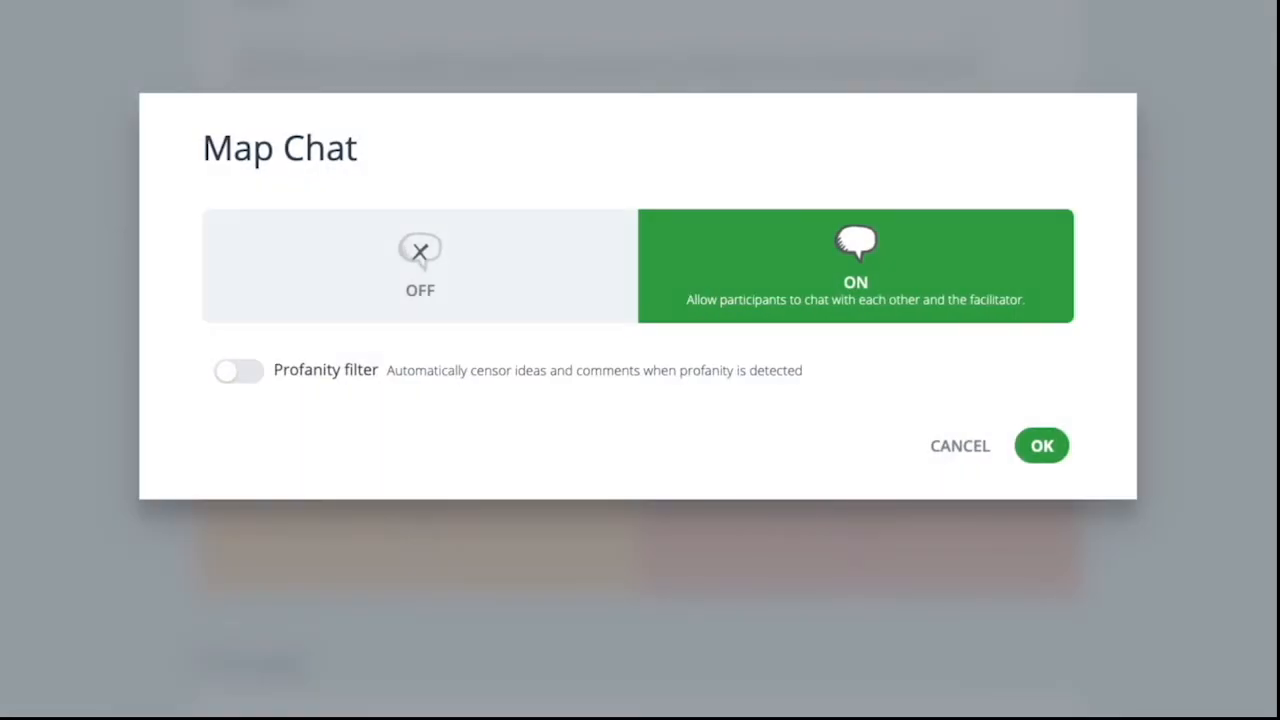
{"action": "left_click", "coordinate": [960, 448]}
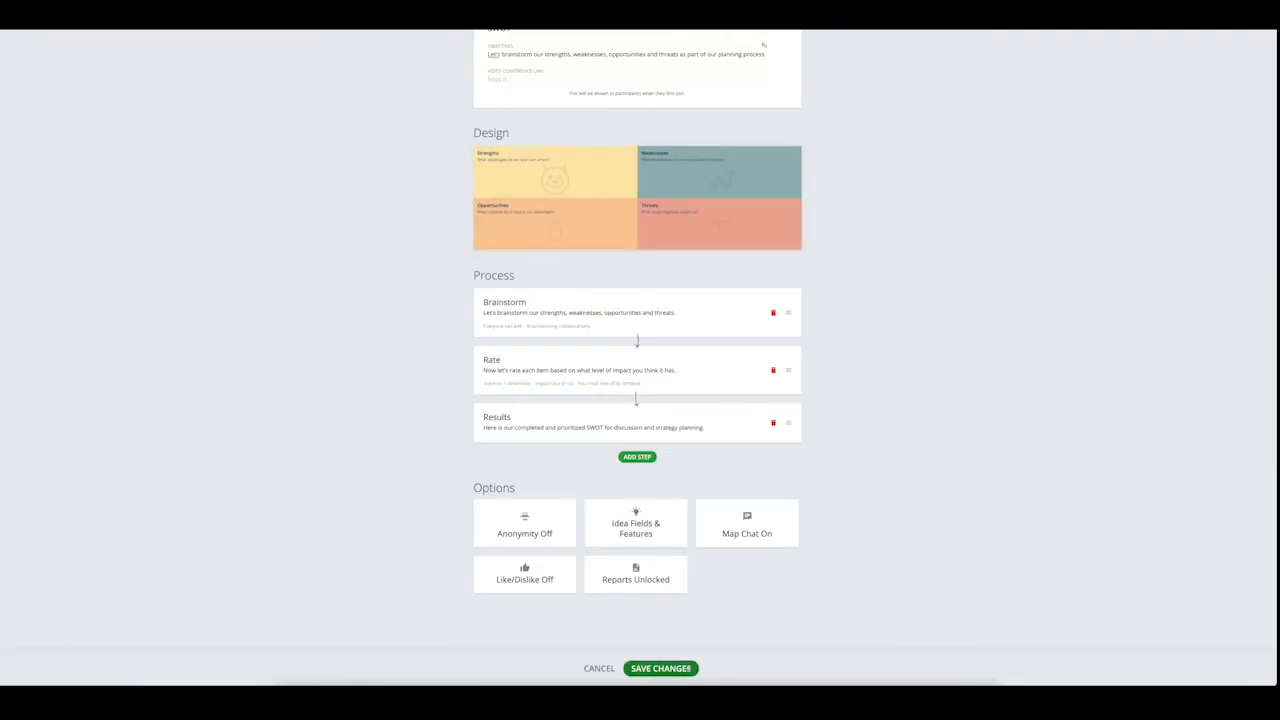
- Save the customization changes to the SWOT map
{"action": "left_click", "coordinate": [686, 668]}
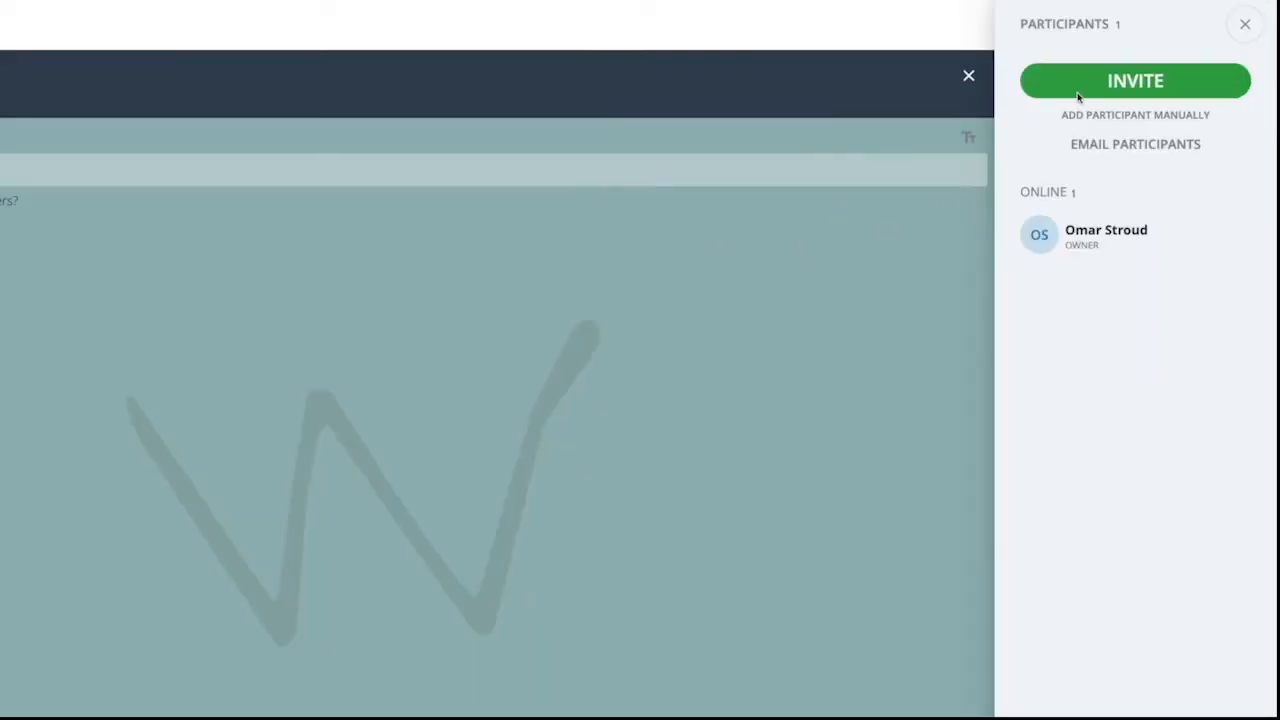
- Look at the ways to invite contributors to the map and close the invitation without sending it
{"action": "left_click", "coordinate": [1097, 94]}
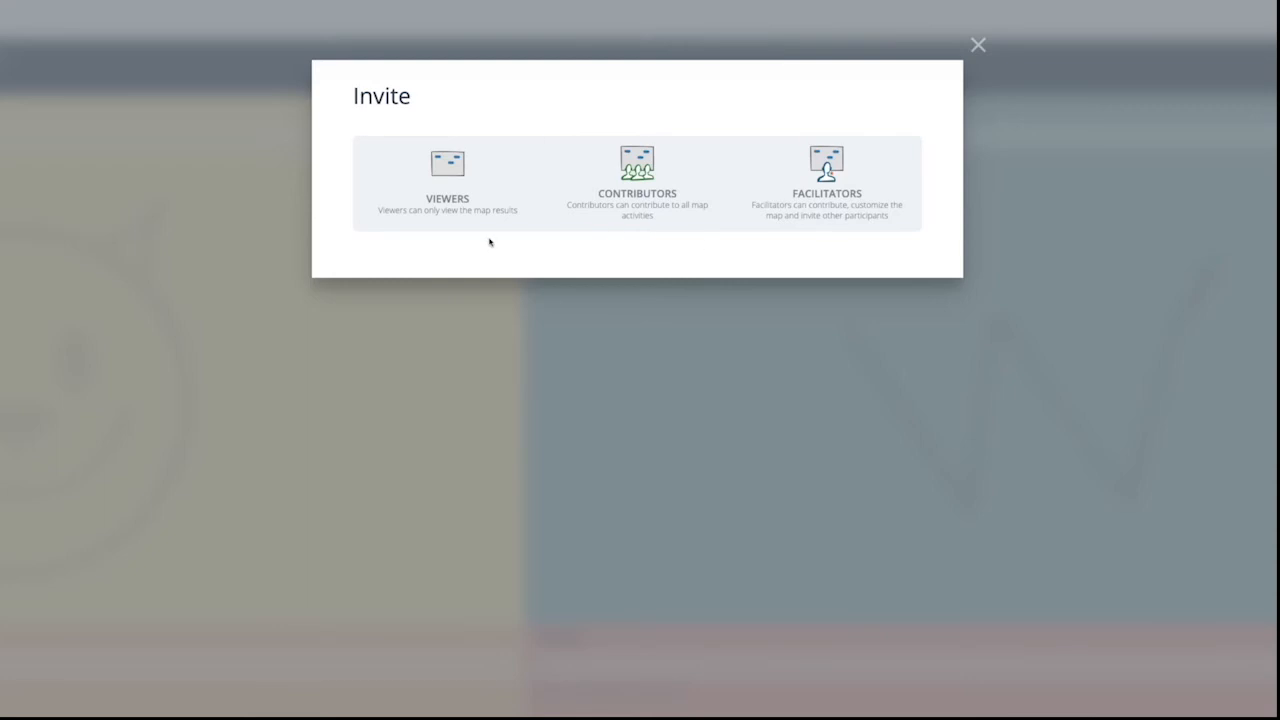
{"action": "left_click", "coordinate": [596, 212]}
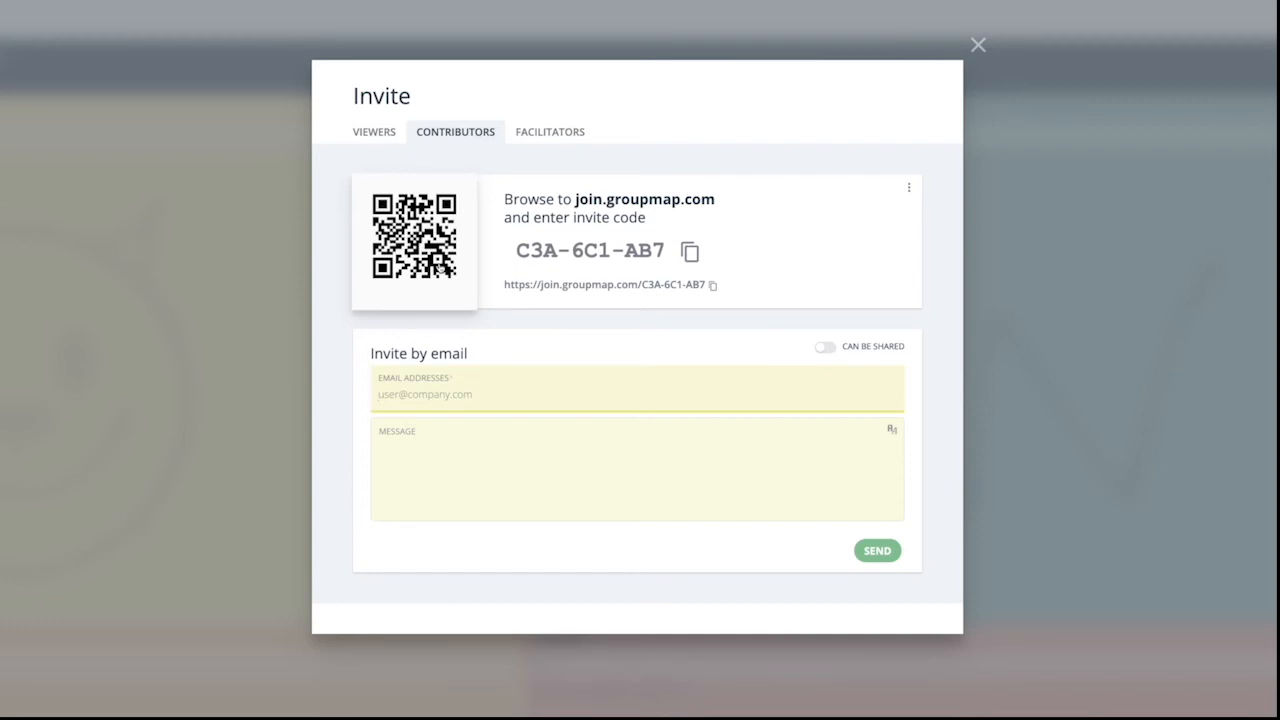
{"action": "left_click", "coordinate": [978, 45]}
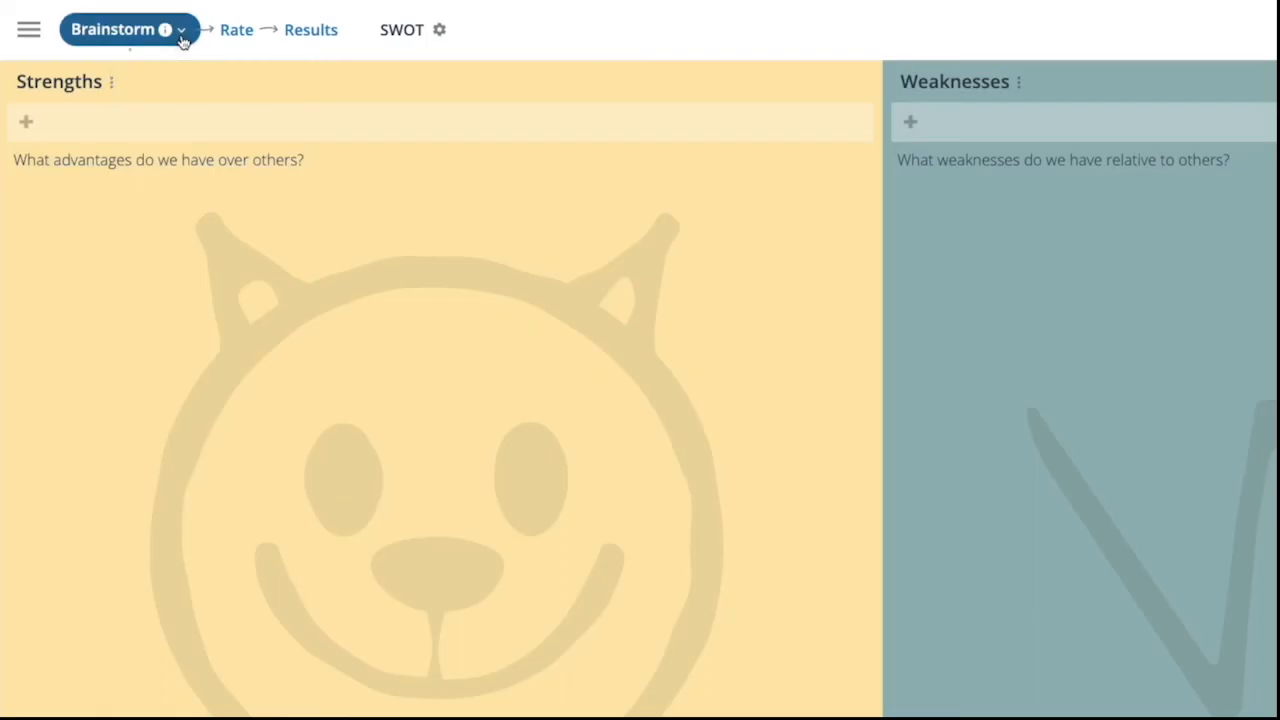
- Turn on the timer for the Brainstorm step
{"action": "left_click", "coordinate": [67, 43]}
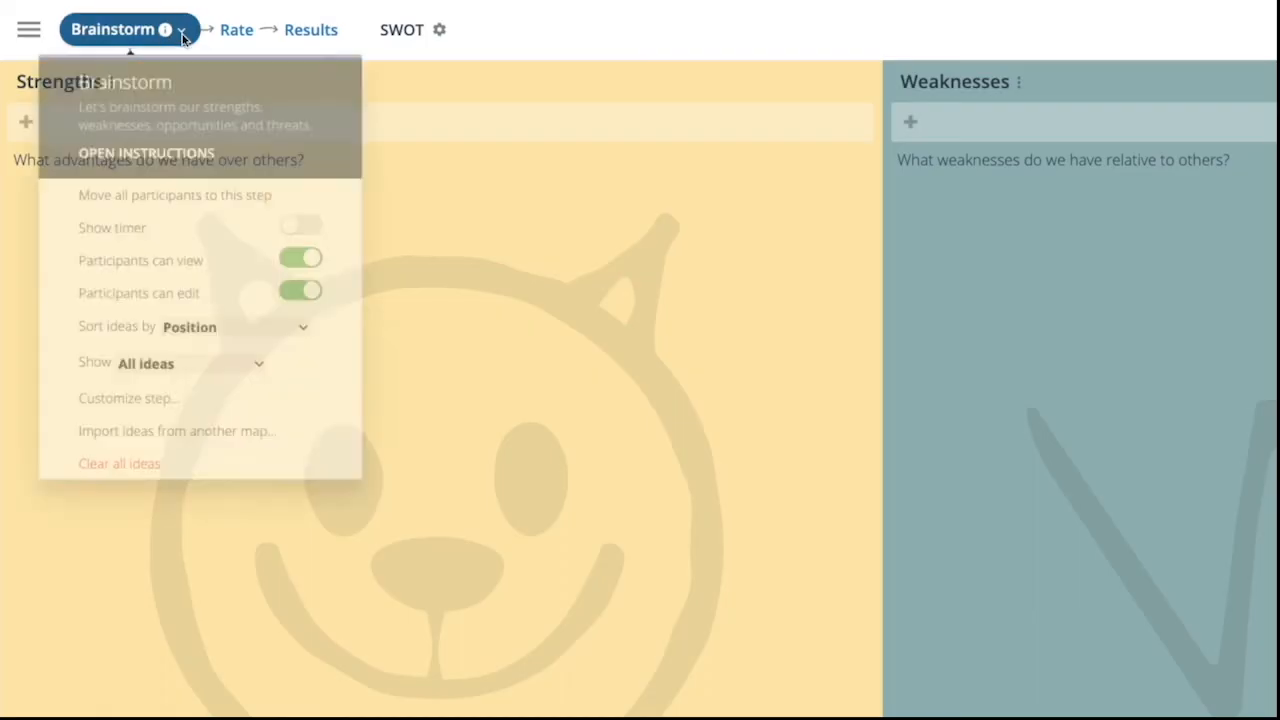
{"action": "left_click", "coordinate": [302, 251]}
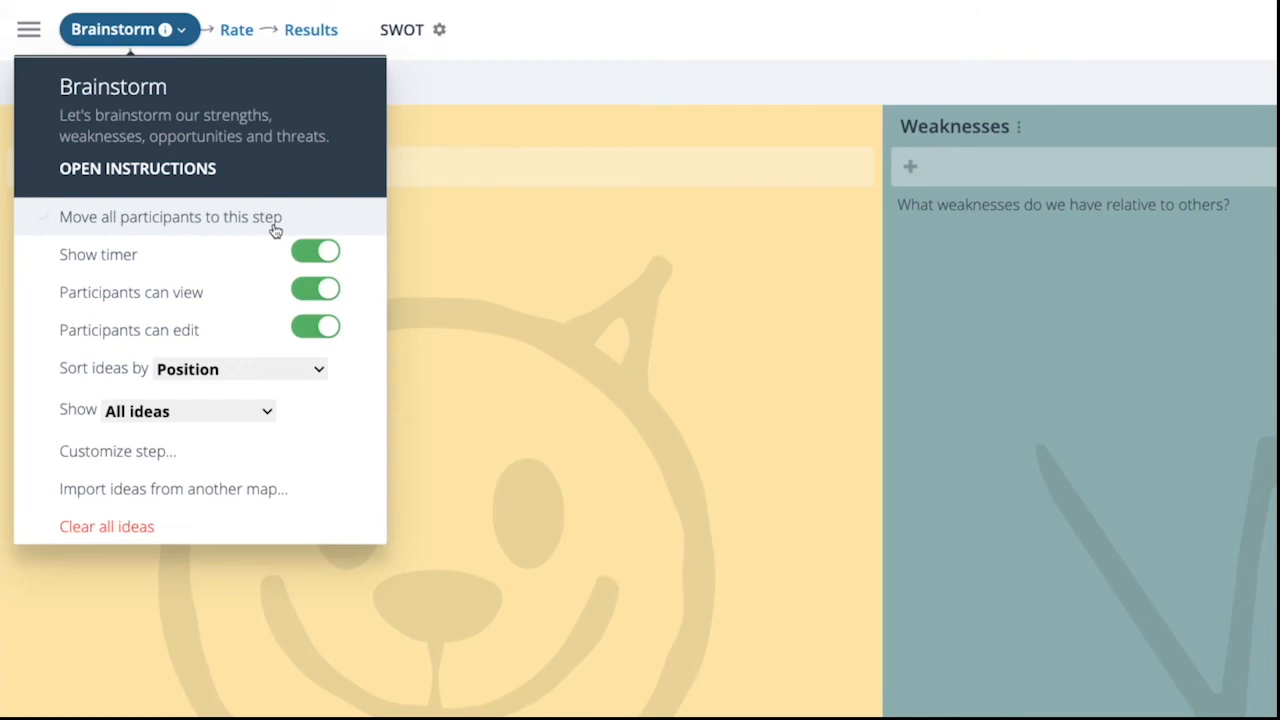
{"action": "left_click", "coordinate": [179, 32]}
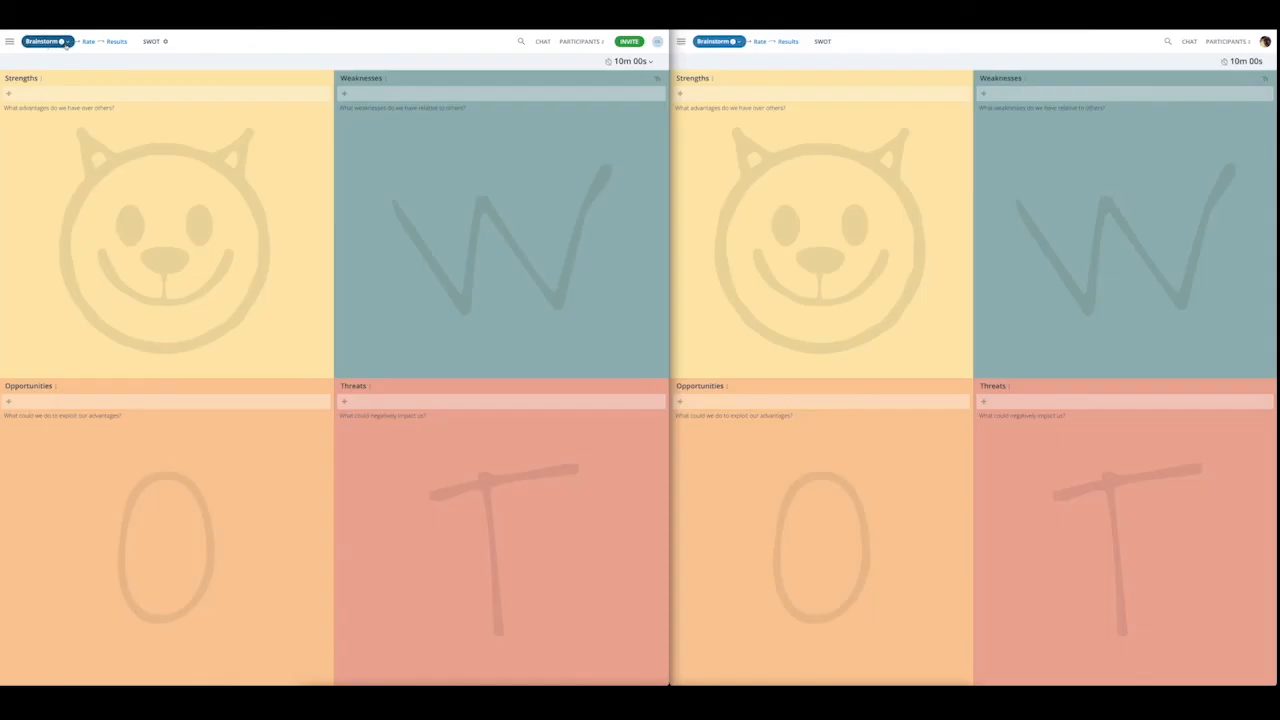
- Add seven ideas to the Strengths quadrant, titled 1, 2, 3, 4, 5, 6 and 7
{"action": "left_click", "coordinate": [81, 93]}
{"action": "type", "text": "1"}
{"action": "key", "text": "Return"}
{"action": "type", "text": "2"}
{"action": "key", "text": "Return"}
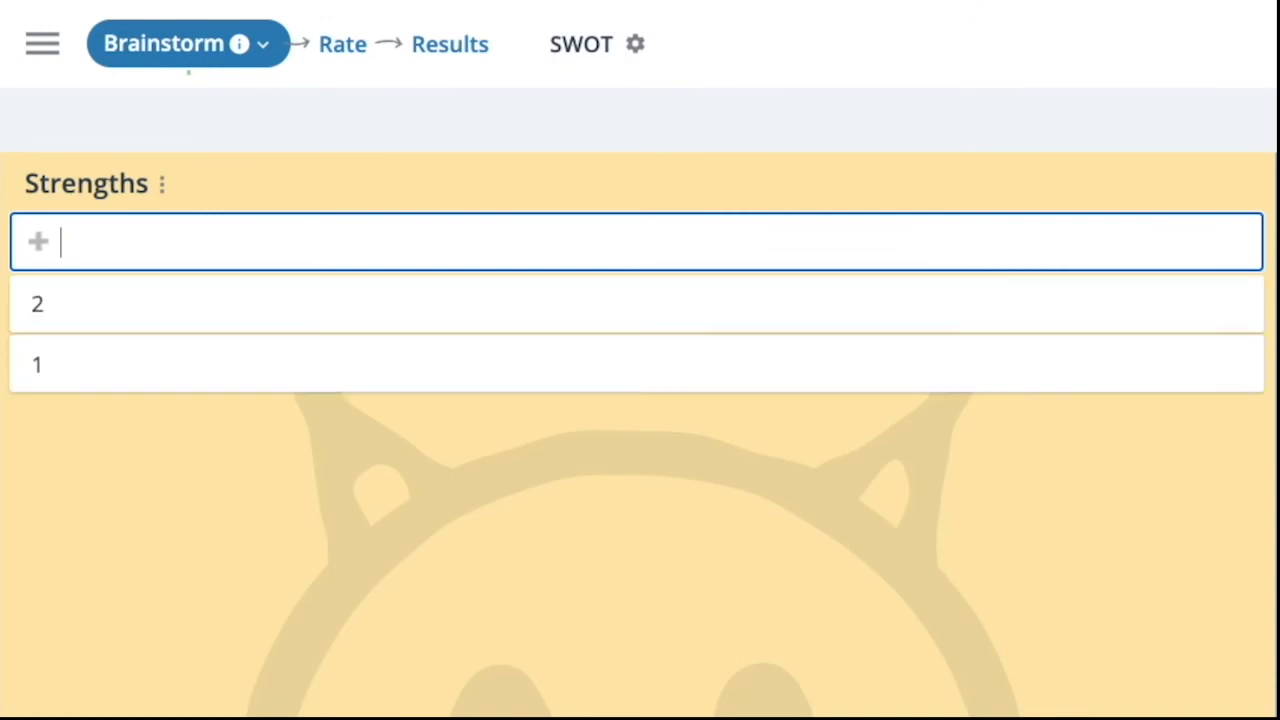
{"action": "type", "text": "3"}
{"action": "key", "text": "Return"}
{"action": "type", "text": "4"}
{"action": "key", "text": "Return"}
{"action": "type", "text": "5"}
{"action": "key", "text": "Return"}
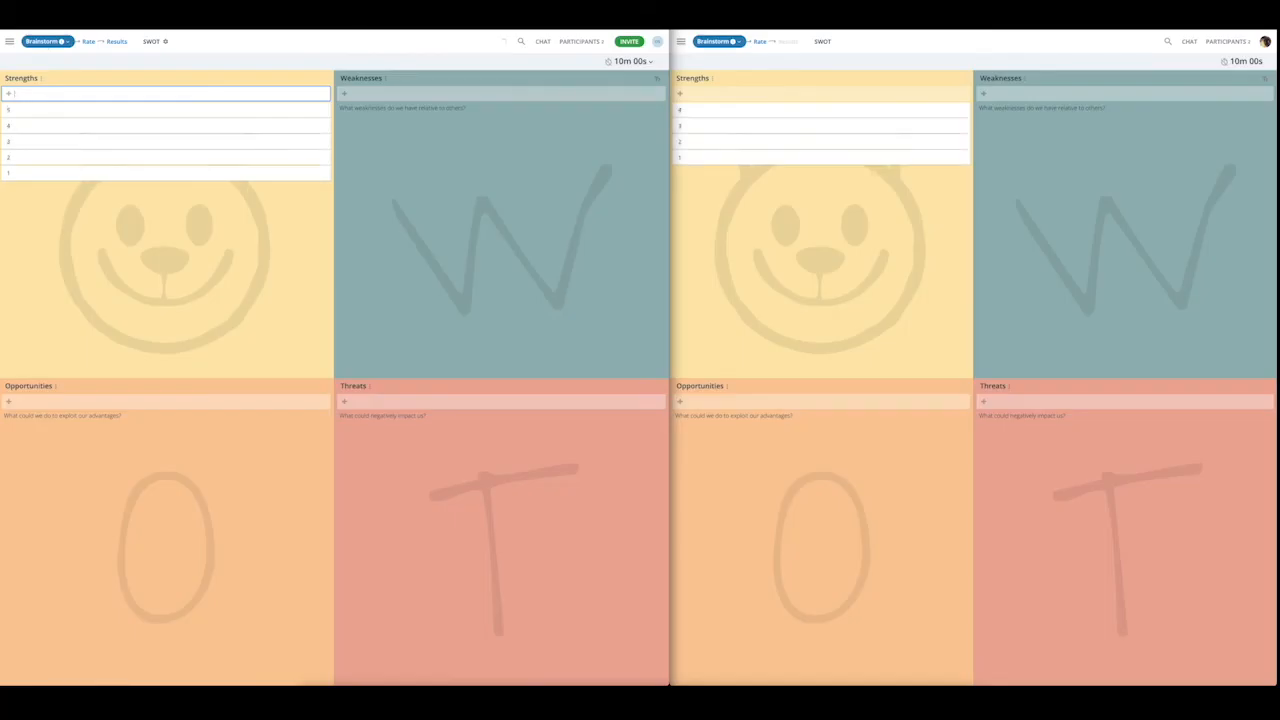
{"action": "type", "text": "6"}
{"action": "key", "text": "Return"}
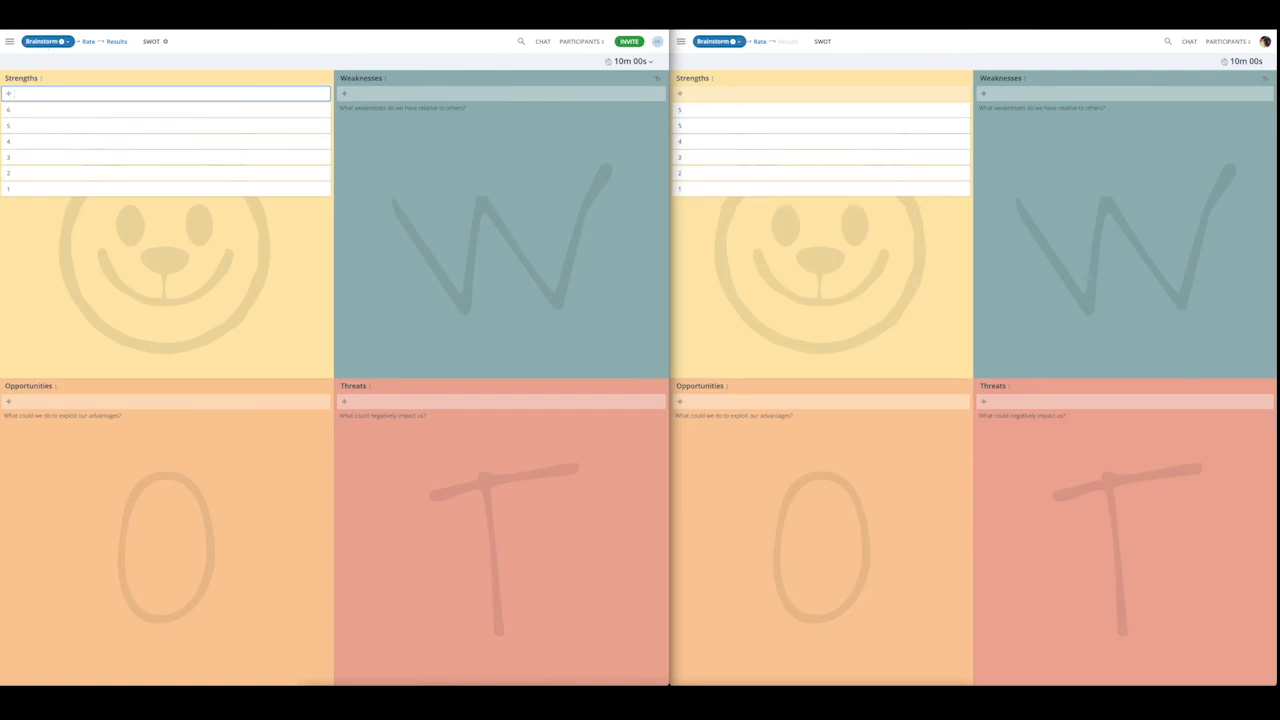
{"action": "type", "text": "7"}
{"action": "key", "text": "Return"}
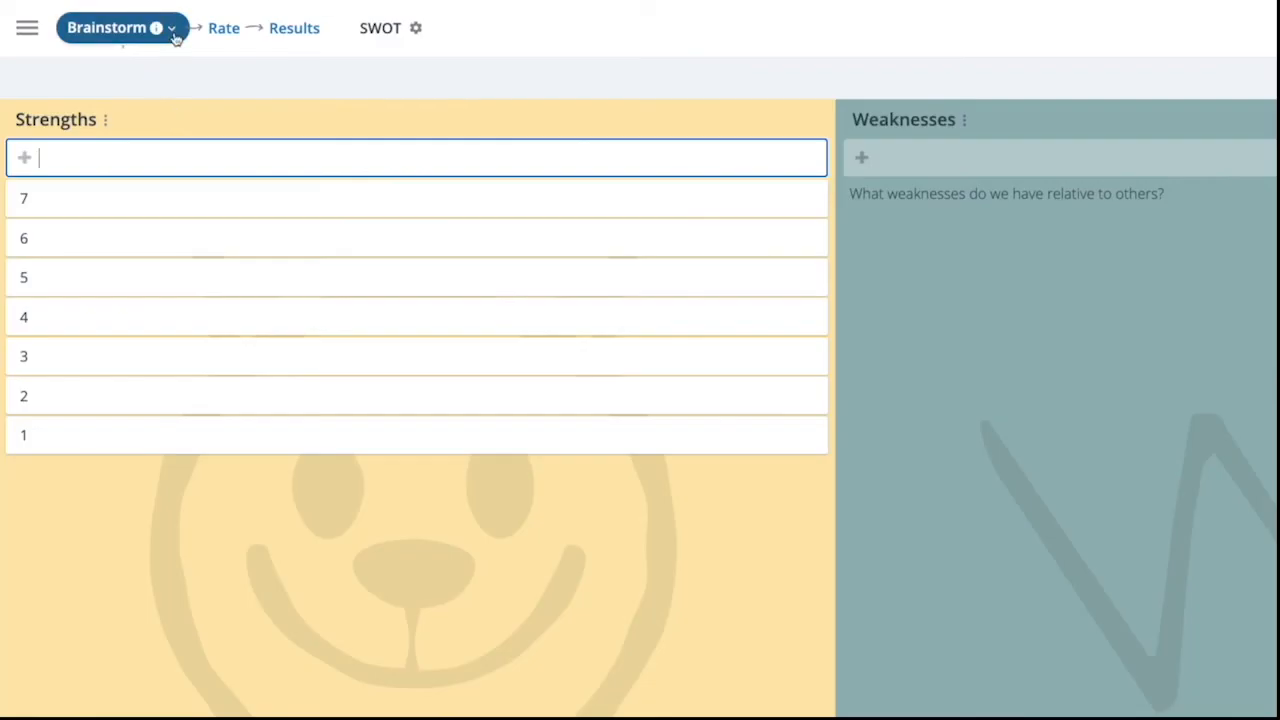
- Try turning off participant editing for the Brainstorm step and switch it back on
{"action": "left_click", "coordinate": [68, 41]}
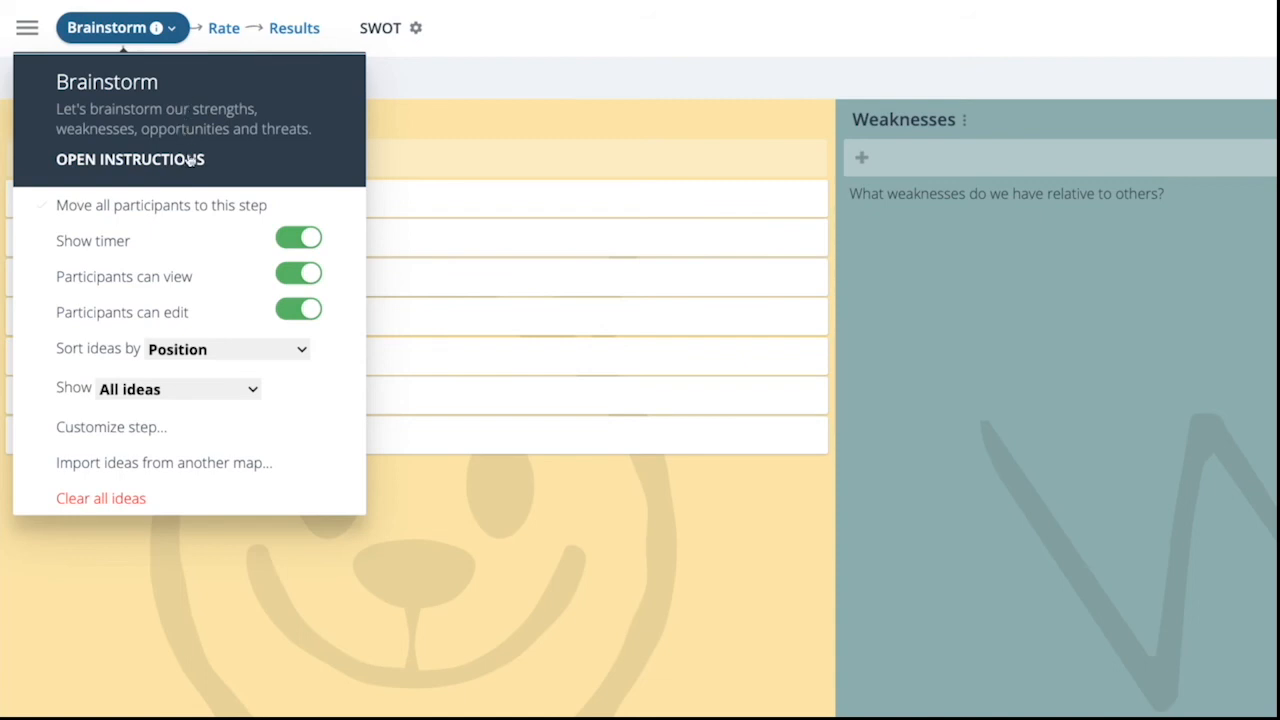
{"action": "left_click", "coordinate": [303, 310]}
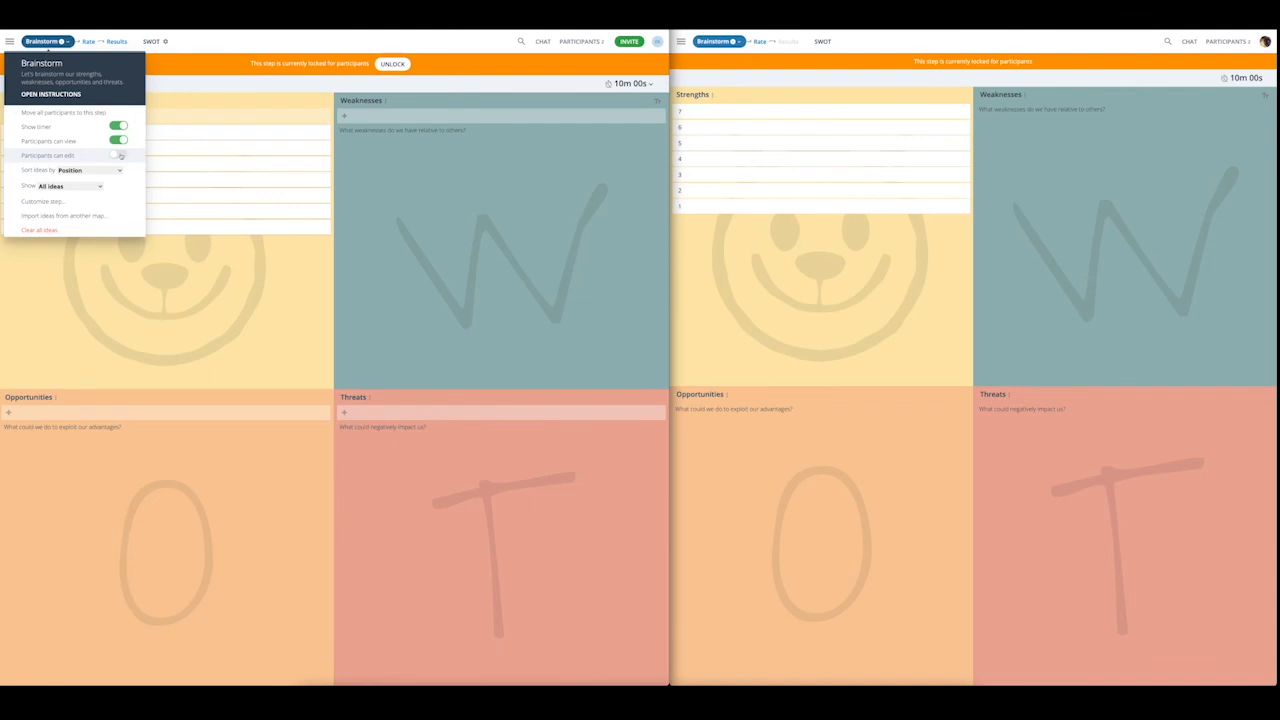
{"action": "left_click", "coordinate": [118, 155]}
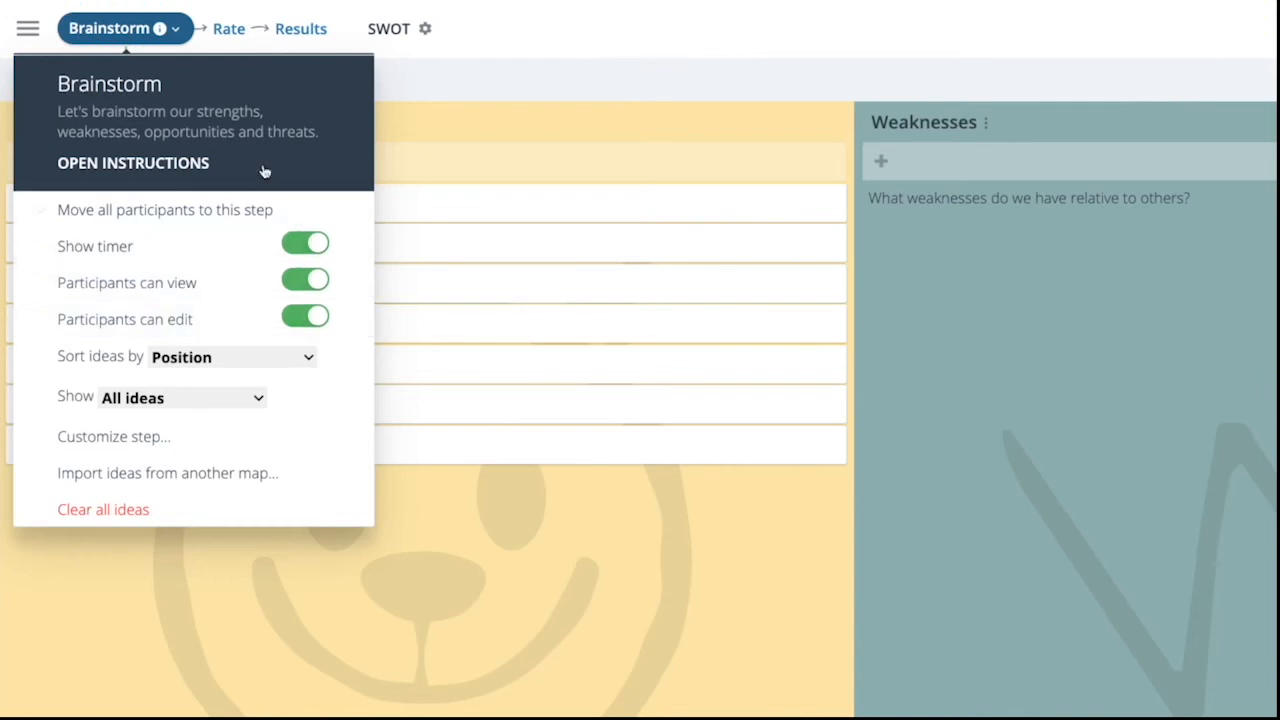
- Move all participants to the Rate step and score the Strengths ideas: 8 for idea 7, 9 for idea 5, and 7 for the rest
{"action": "left_click", "coordinate": [226, 37]}
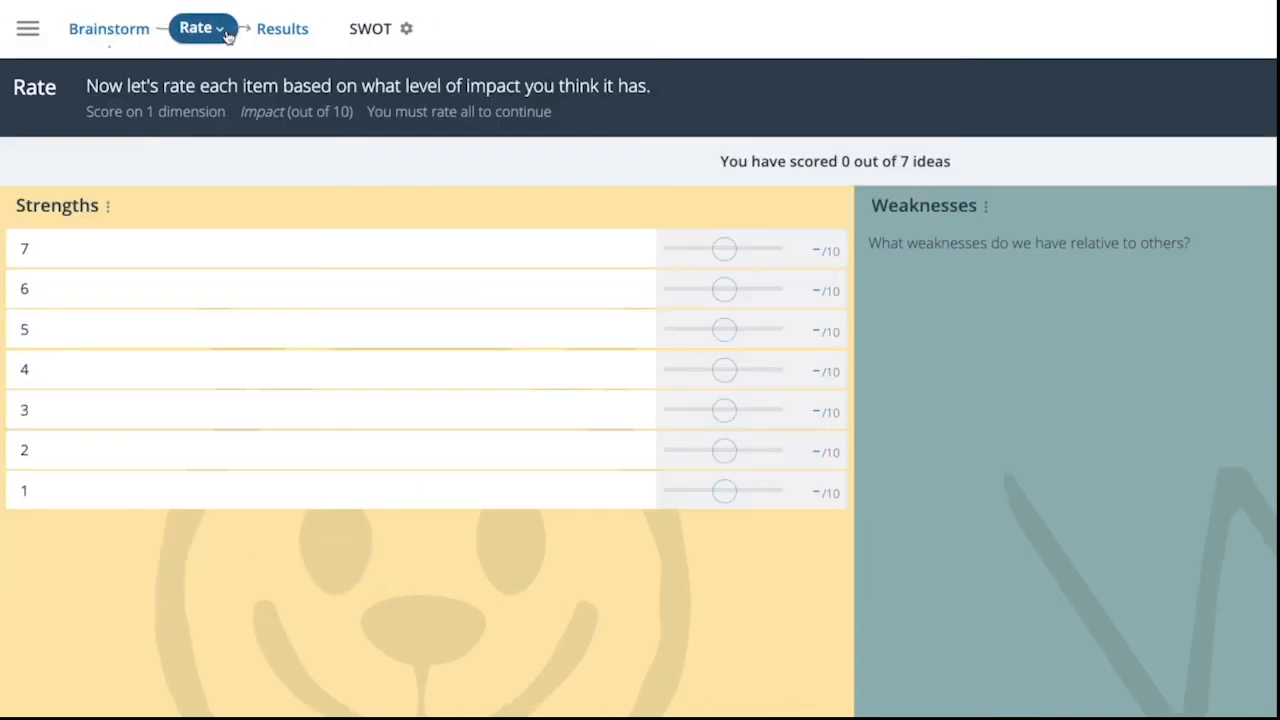
{"action": "left_click", "coordinate": [226, 37]}
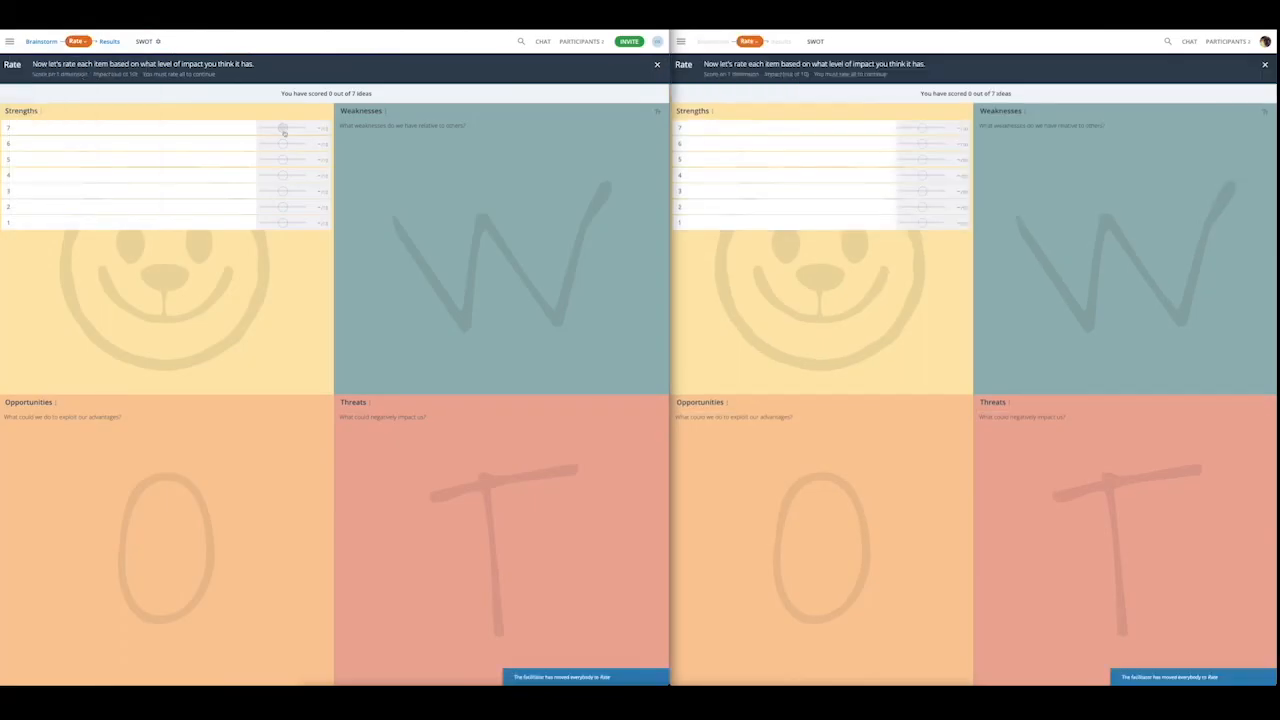
{"action": "left_click_drag", "start_coordinate": [280, 128], "coordinate": [293, 128]}
{"action": "left_click", "coordinate": [288, 144]}
{"action": "left_click", "coordinate": [289, 175]}
{"action": "left_click", "coordinate": [289, 191]}
{"action": "left_click", "coordinate": [288, 208]}
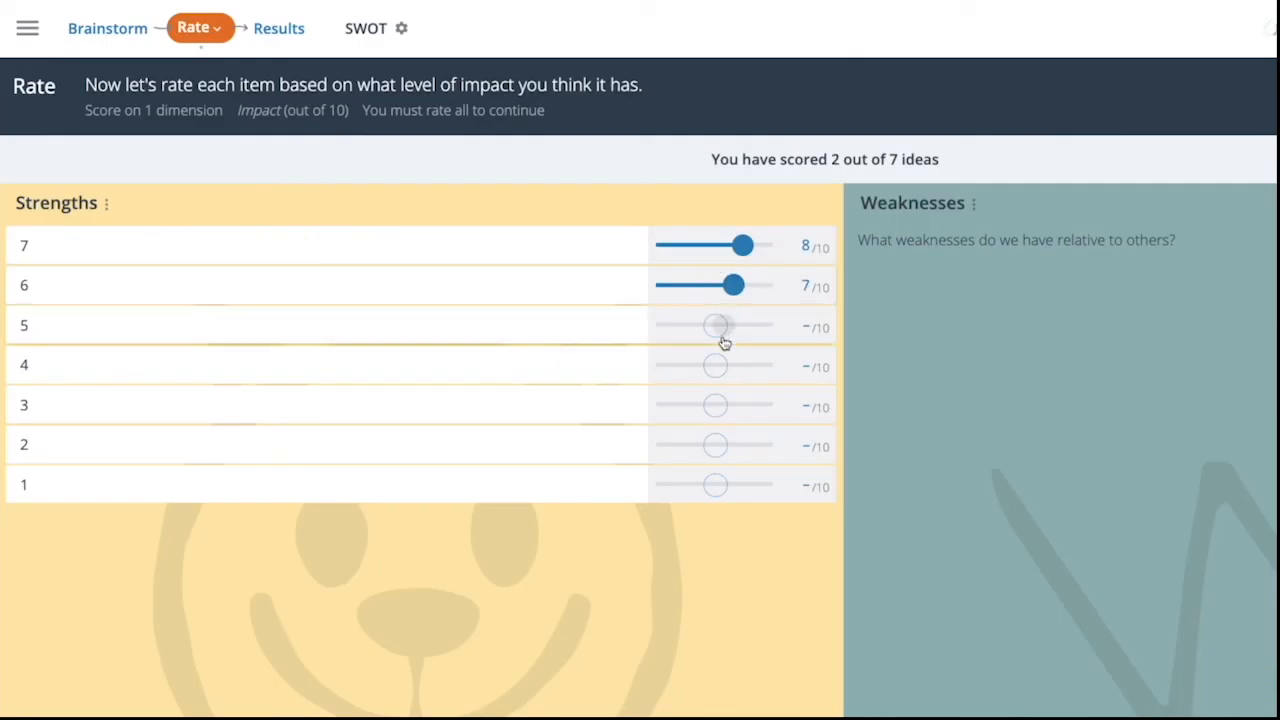
{"action": "left_click", "coordinate": [734, 485]}
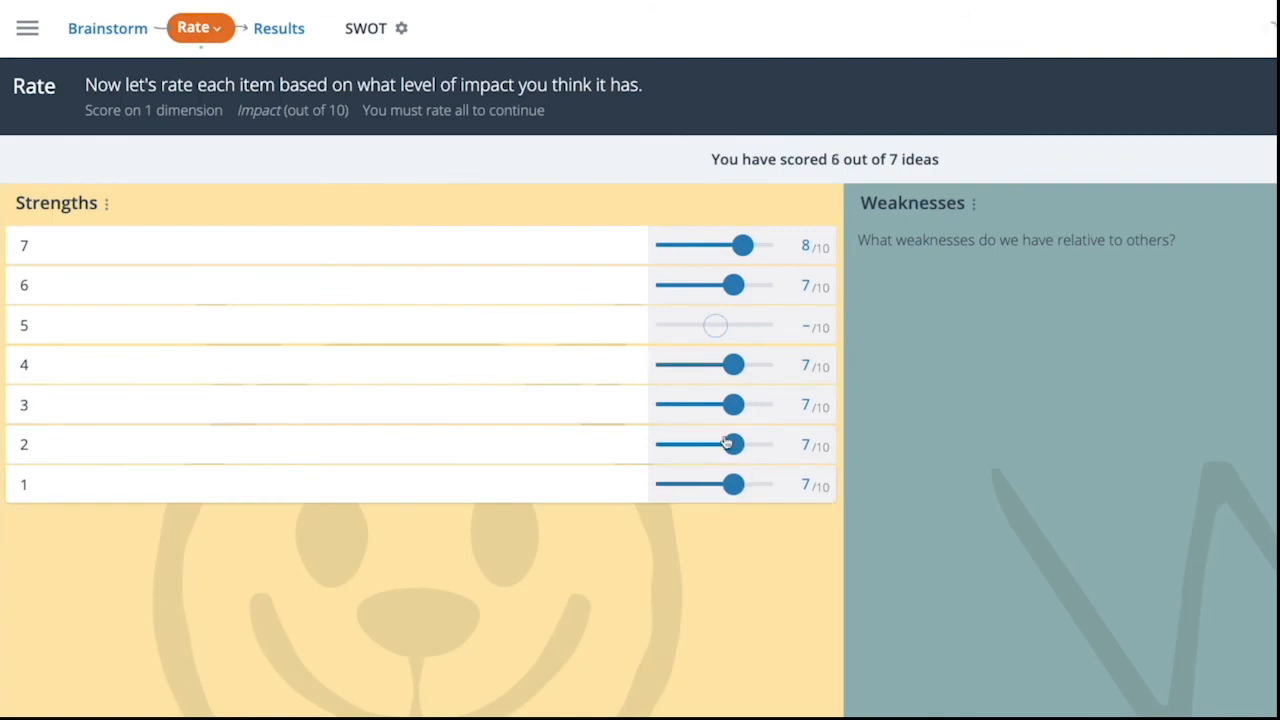
{"action": "left_click", "coordinate": [752, 325]}
- Rate all seven Strengths ideas as the second participant in the other map window
{"action": "left_click", "coordinate": [918, 143]}
{"action": "left_click", "coordinate": [906, 159]}
{"action": "left_click", "coordinate": [914, 190]}
{"action": "left_click", "coordinate": [906, 206]}
{"action": "left_click", "coordinate": [929, 175]}
{"action": "left_click", "coordinate": [925, 222]}
{"action": "left_click", "coordinate": [929, 128]}
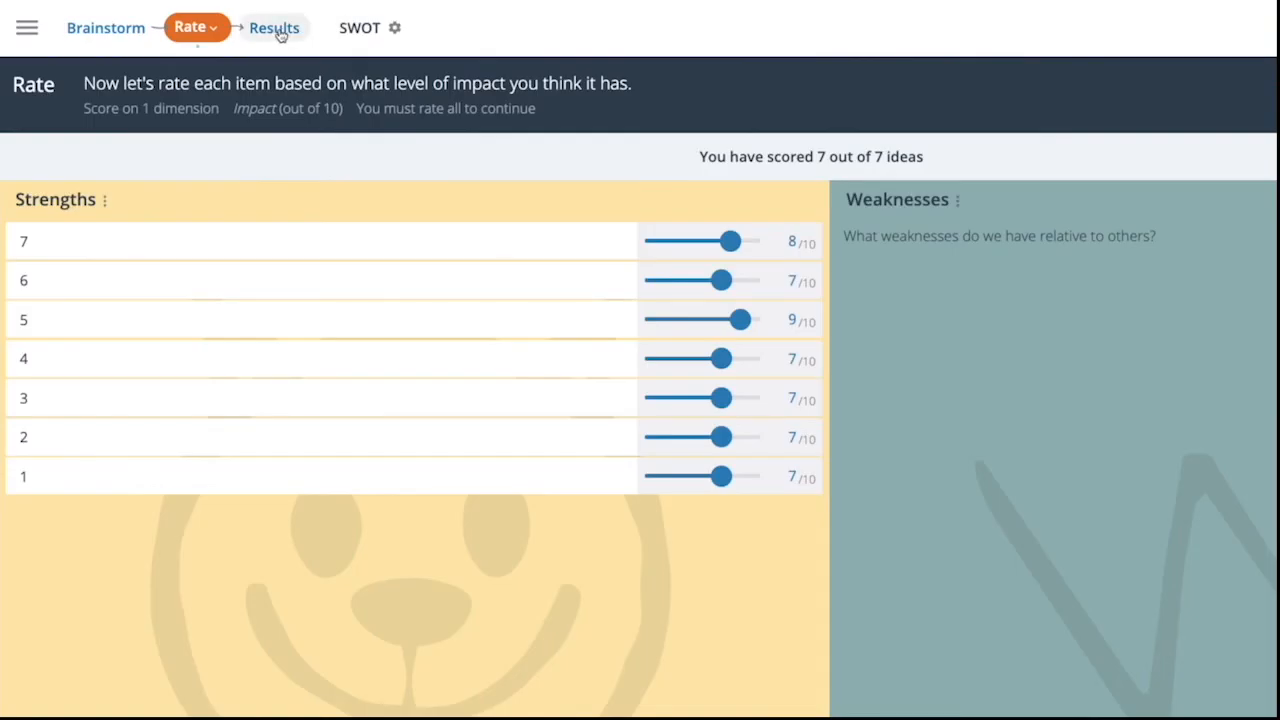
- Bring all participants to the Results step and show only the top 5 scored ideas
{"action": "left_click", "coordinate": [281, 31]}
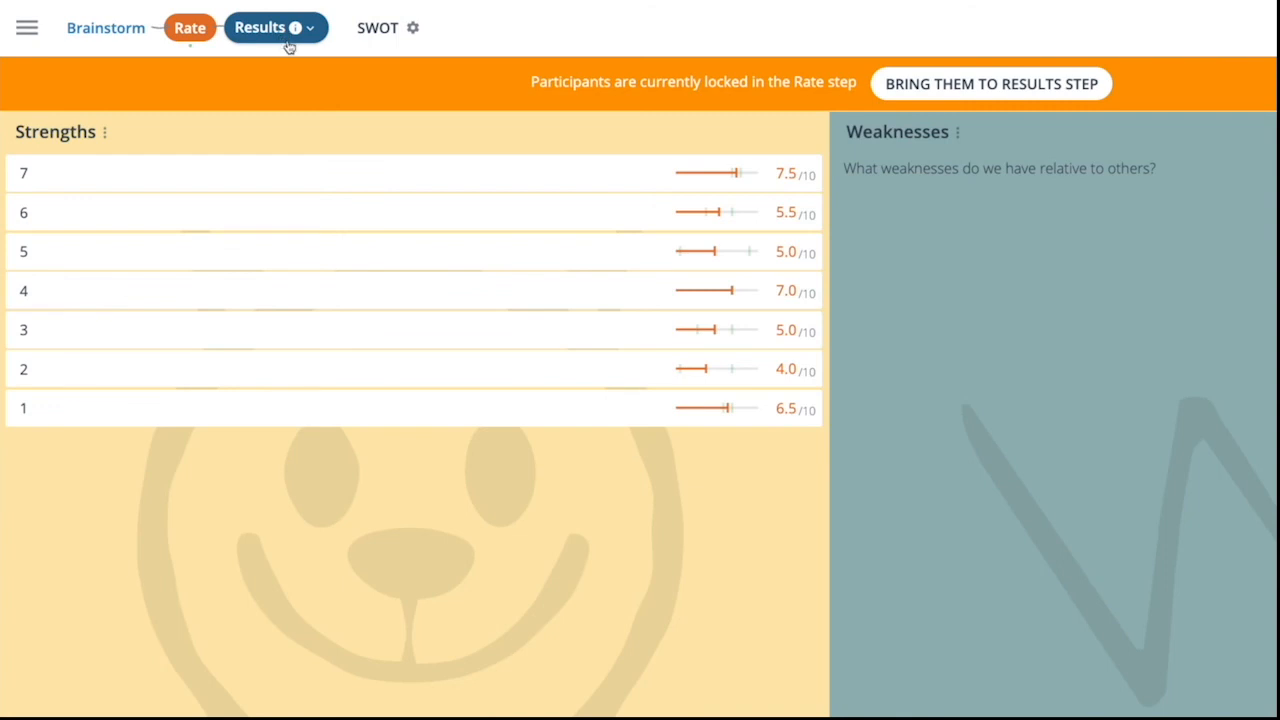
{"action": "left_click", "coordinate": [950, 84]}
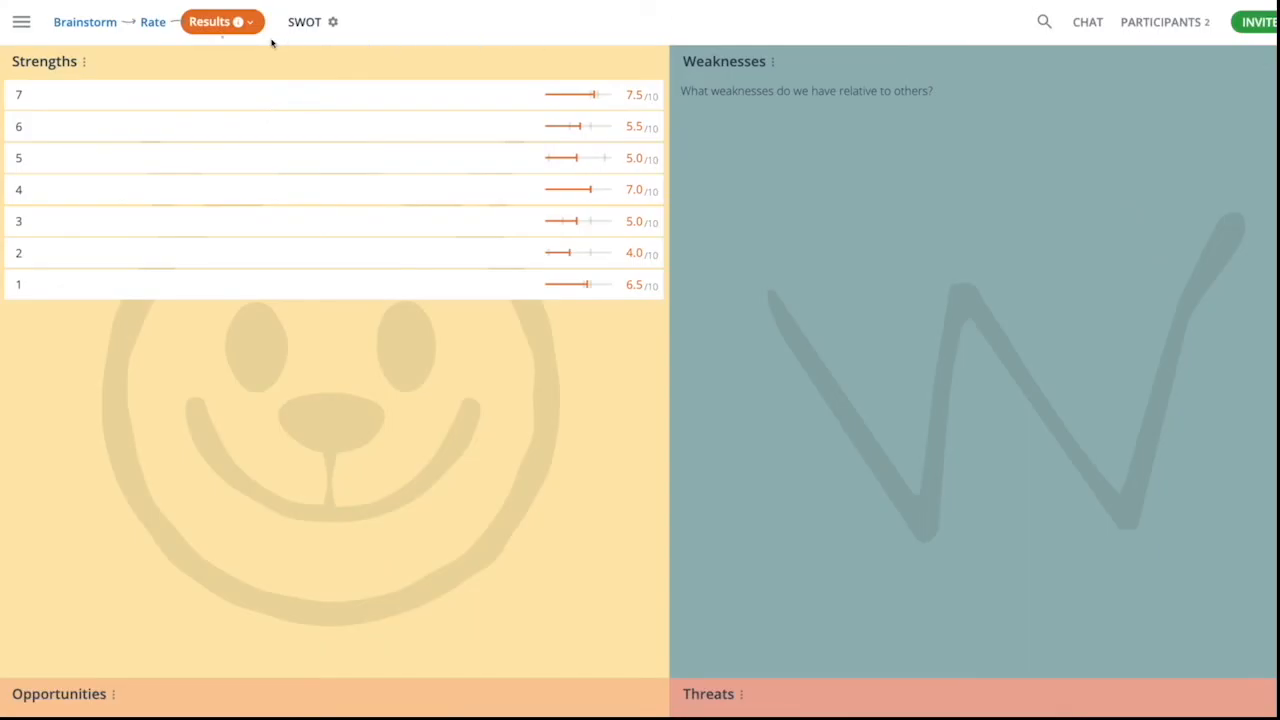
{"action": "left_click", "coordinate": [251, 23]}
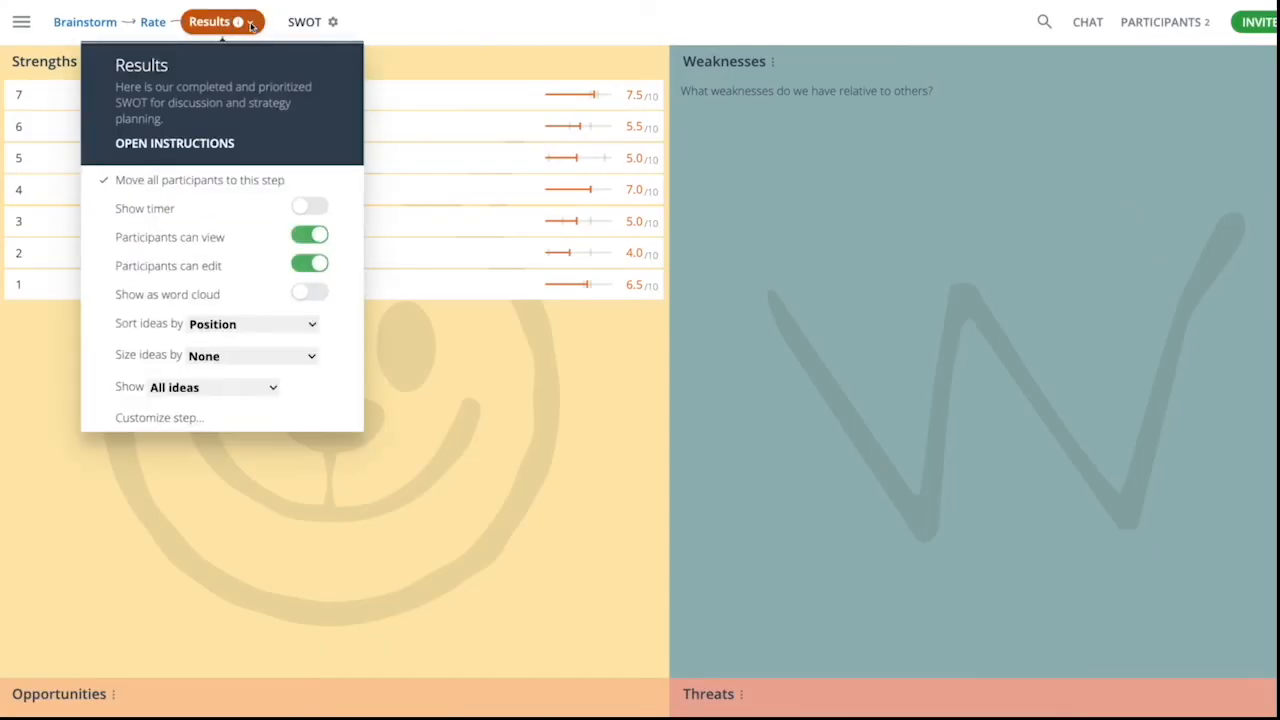
{"action": "left_click", "coordinate": [271, 389]}
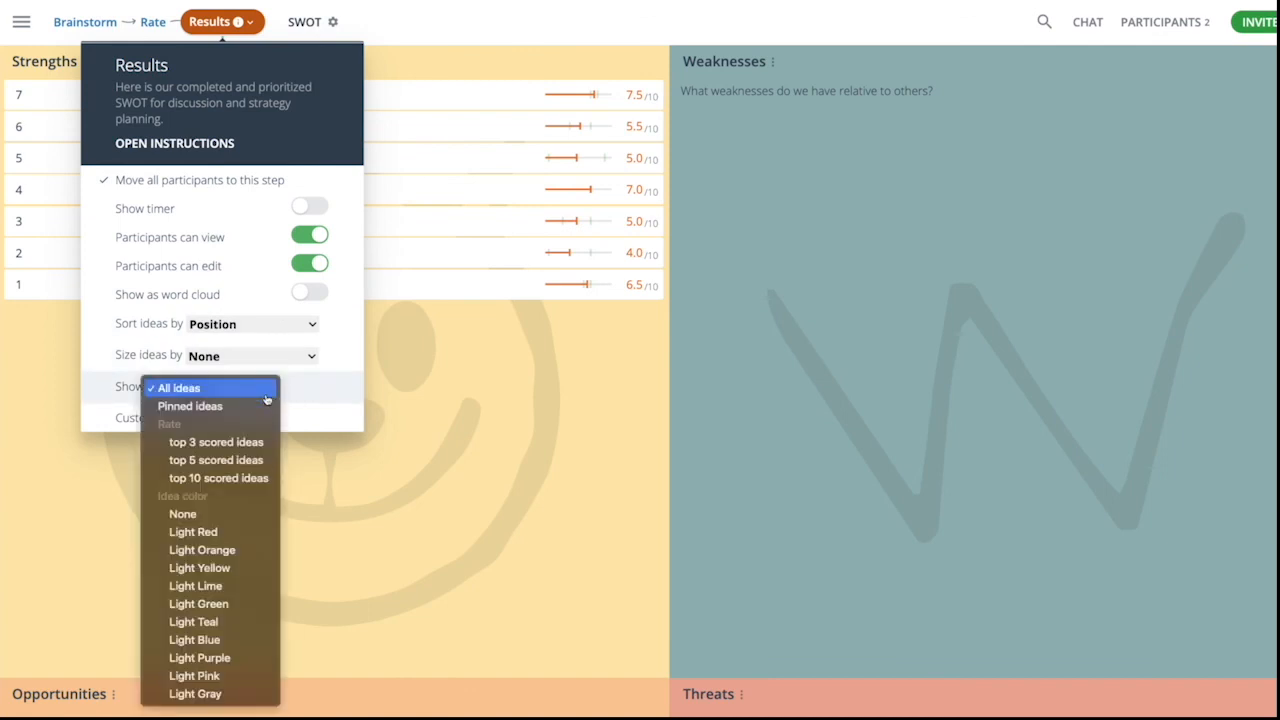
{"action": "left_click", "coordinate": [250, 460]}
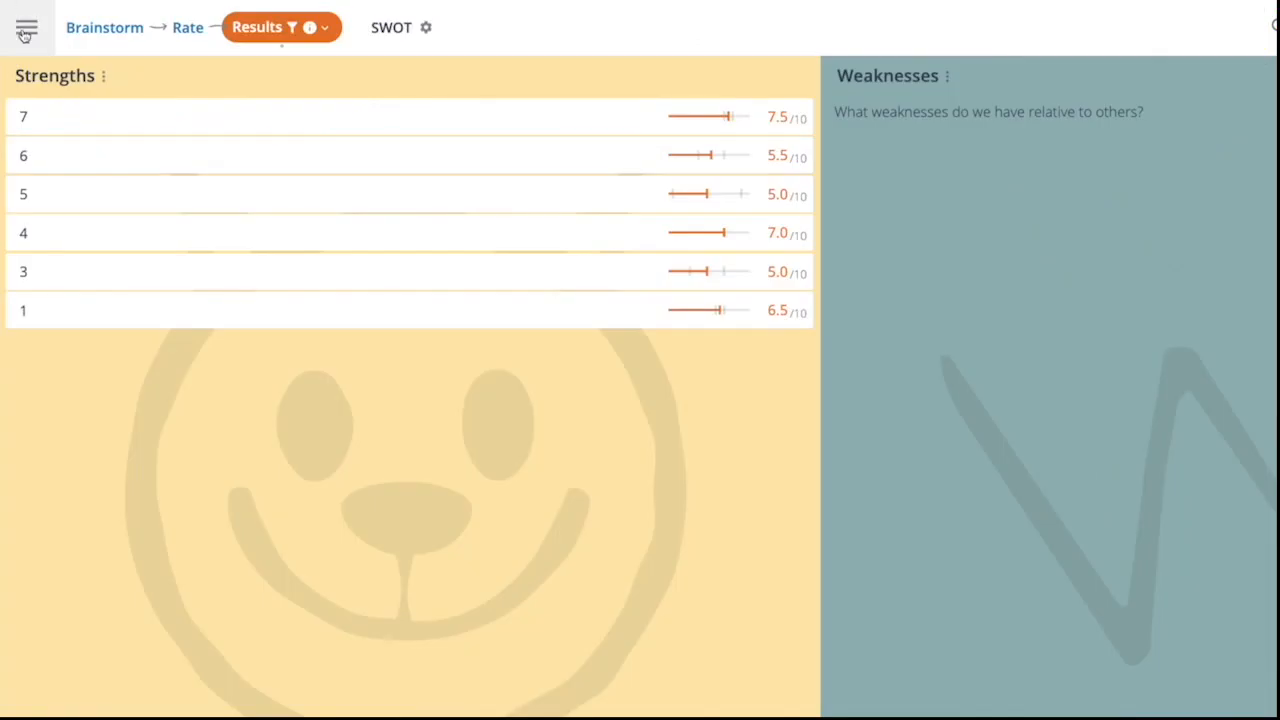
- Lock the SWOT map immediately so that participants can no longer contribute
{"action": "left_click", "coordinate": [26, 23]}
{"action": "left_click", "coordinate": [140, 391]}
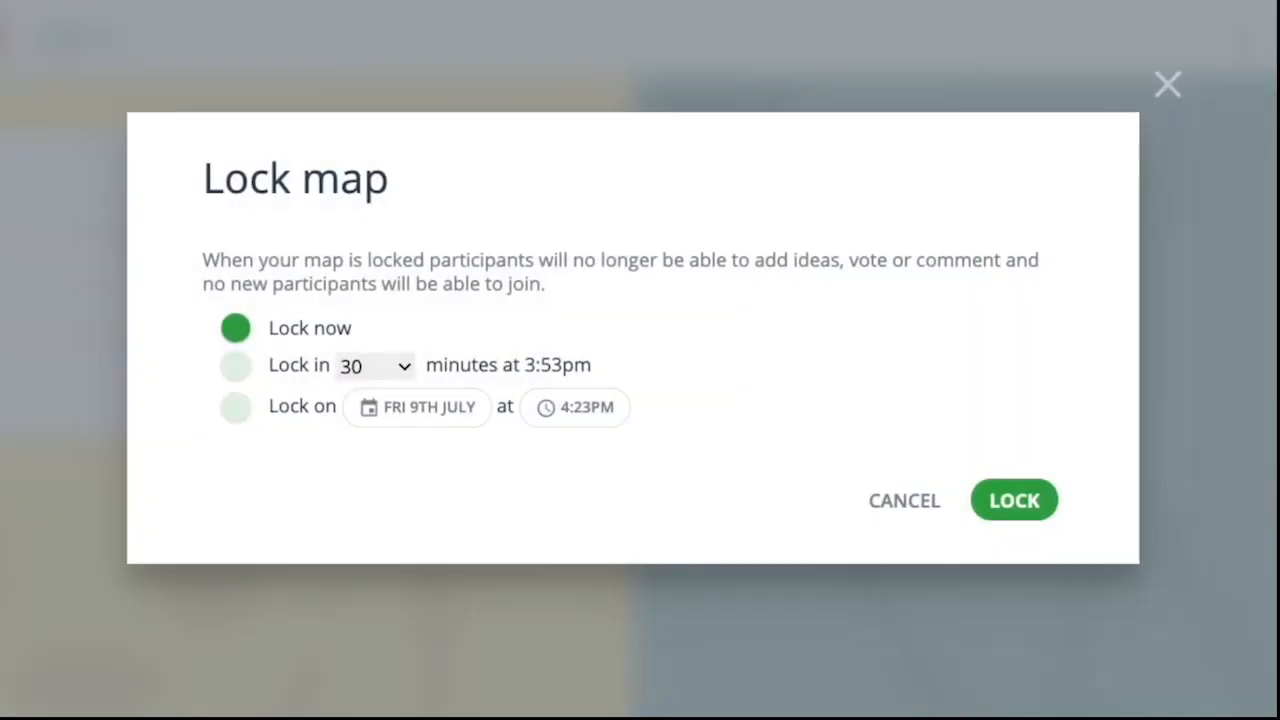
{"action": "left_click", "coordinate": [1033, 508]}
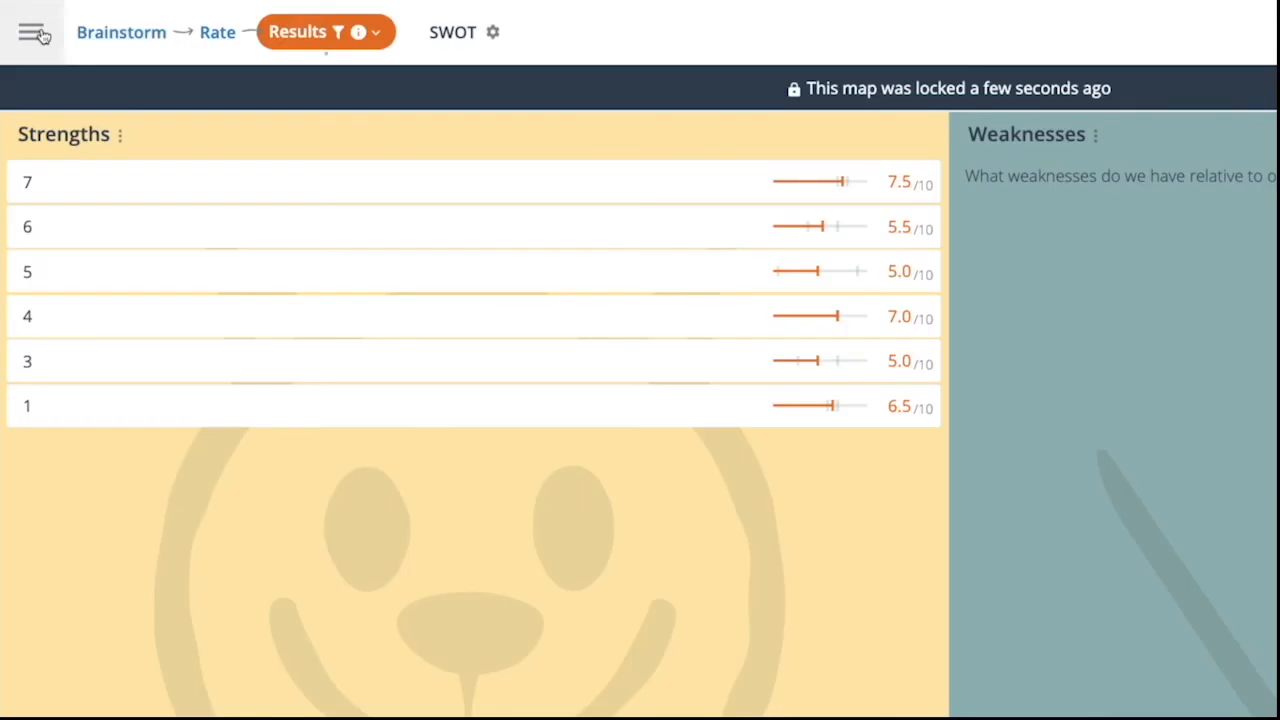
- Open the map's reports and examine the report PDF, map PDF and map JPG export options and the Brainstorm report
{"action": "left_click", "coordinate": [23, 17]}
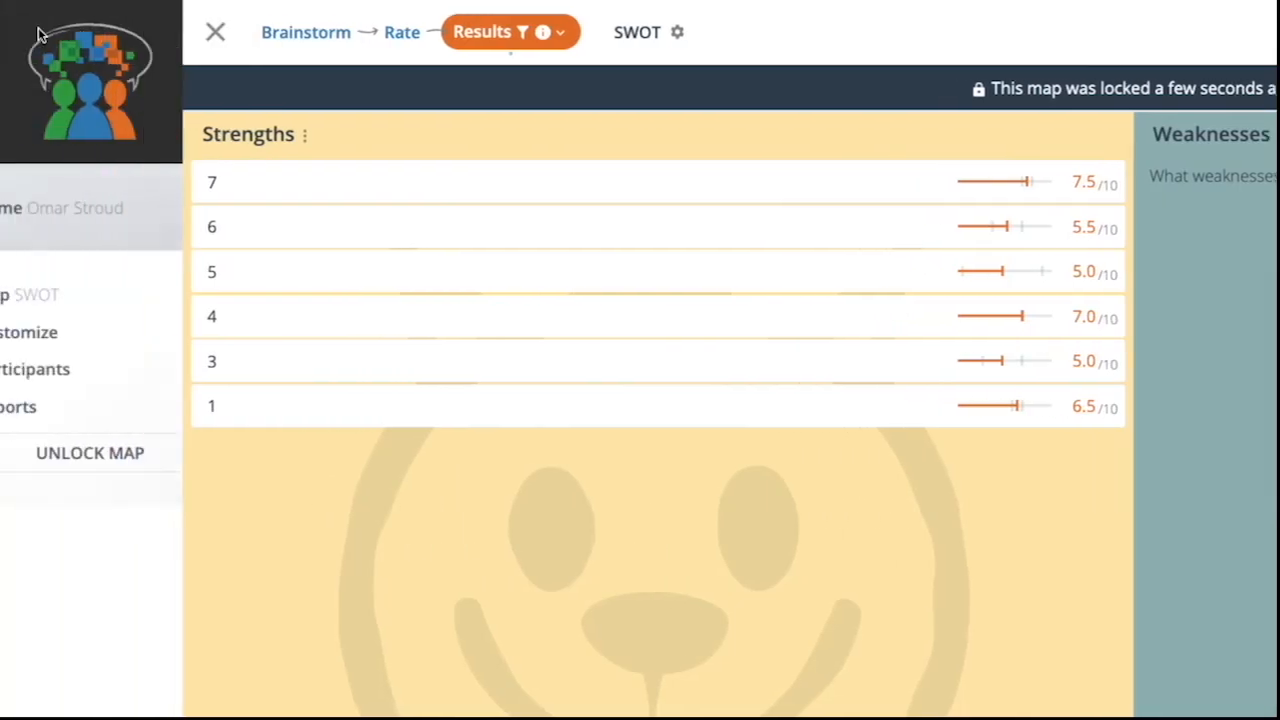
{"action": "left_click", "coordinate": [69, 407]}
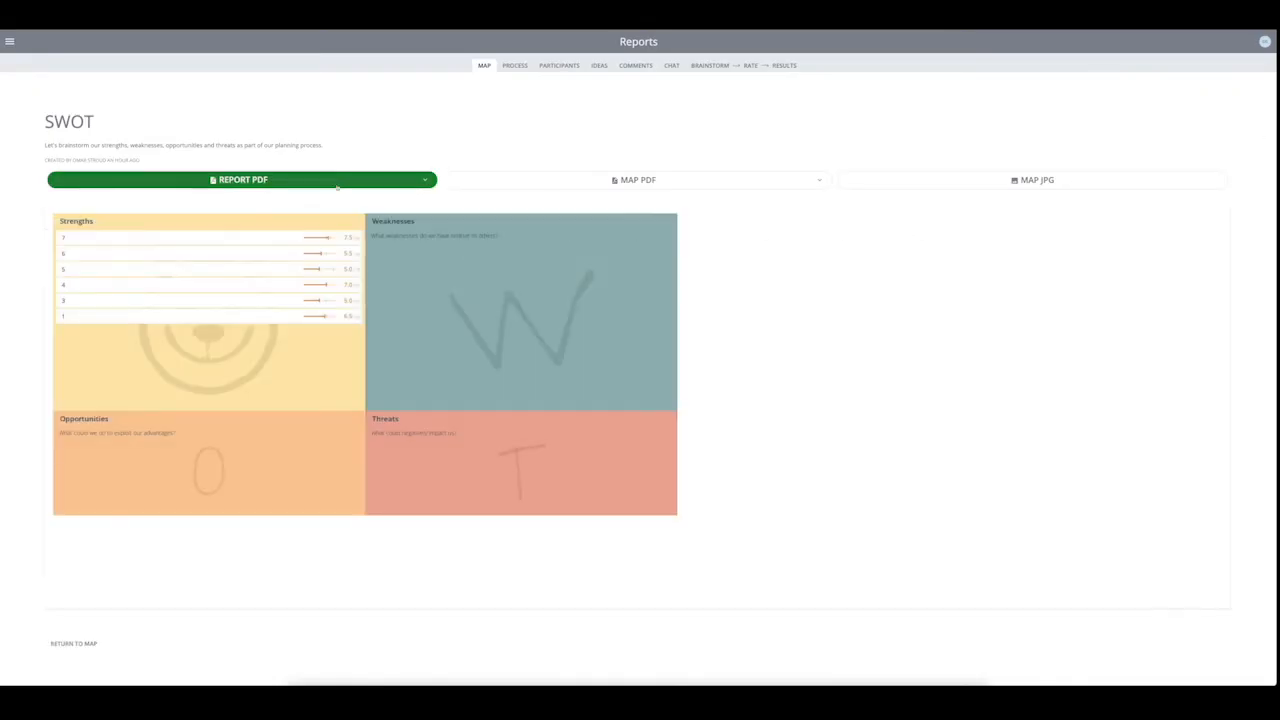
{"action": "left_click", "coordinate": [423, 180]}
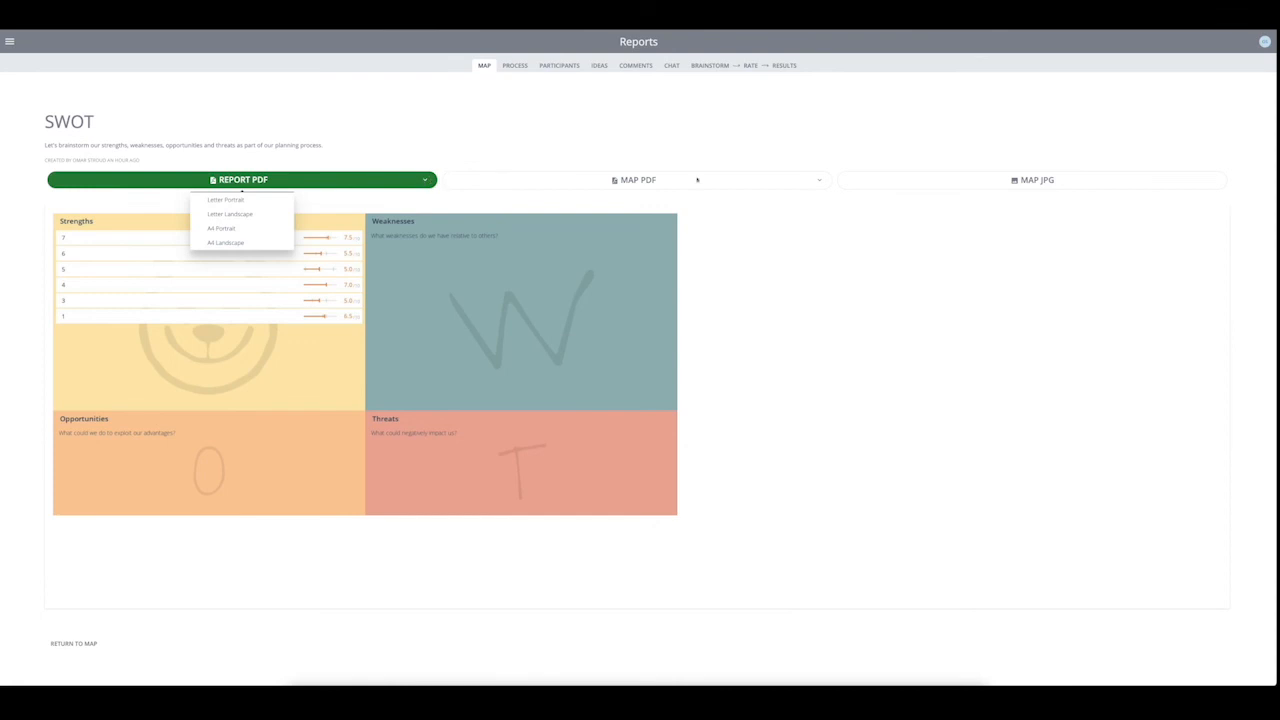
{"action": "left_click", "coordinate": [1068, 180]}
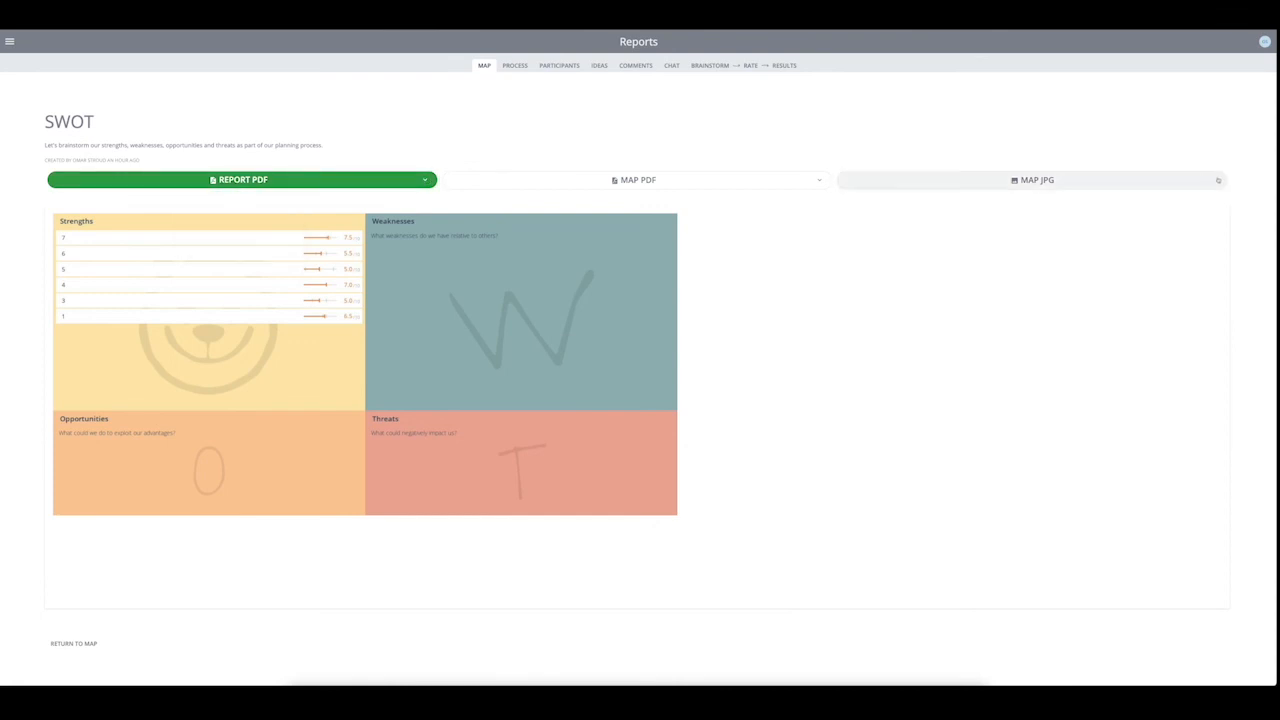
{"action": "left_click", "coordinate": [820, 180]}
{"action": "left_click", "coordinate": [820, 180]}
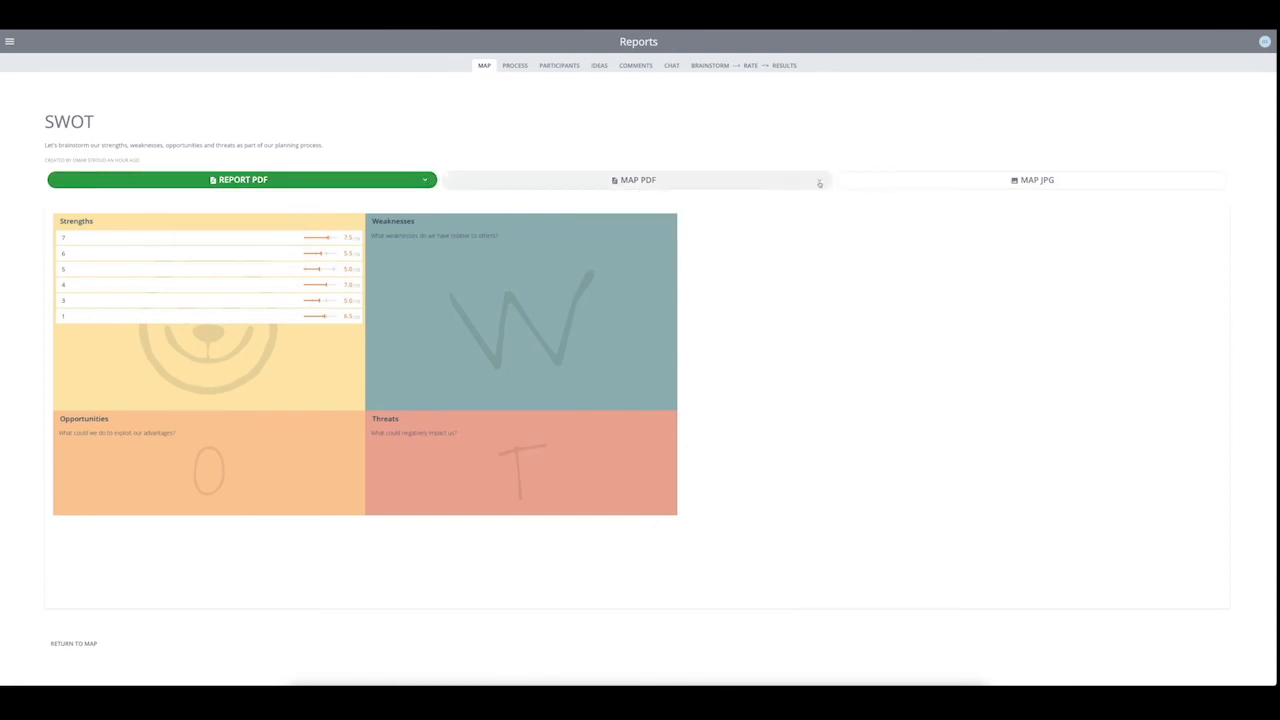
{"action": "left_click", "coordinate": [1091, 55]}
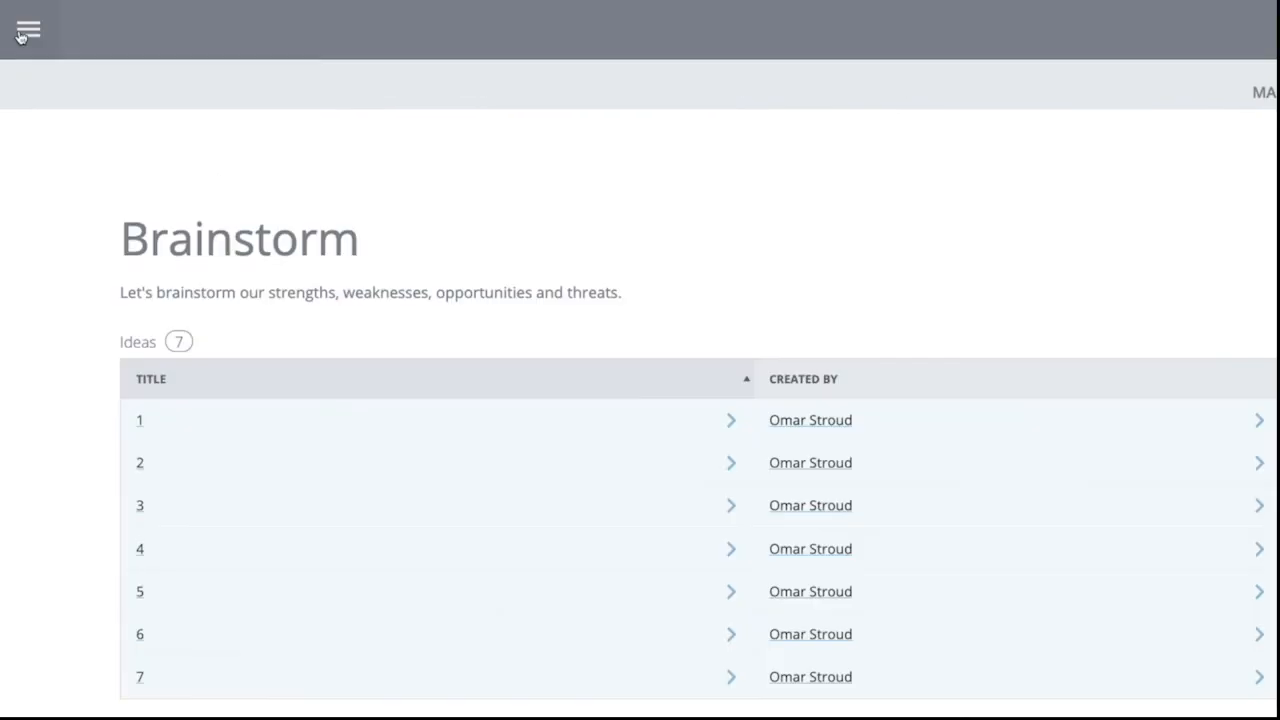
- Leave the reports and return to the account's home page
{"action": "left_click", "coordinate": [23, 35]}
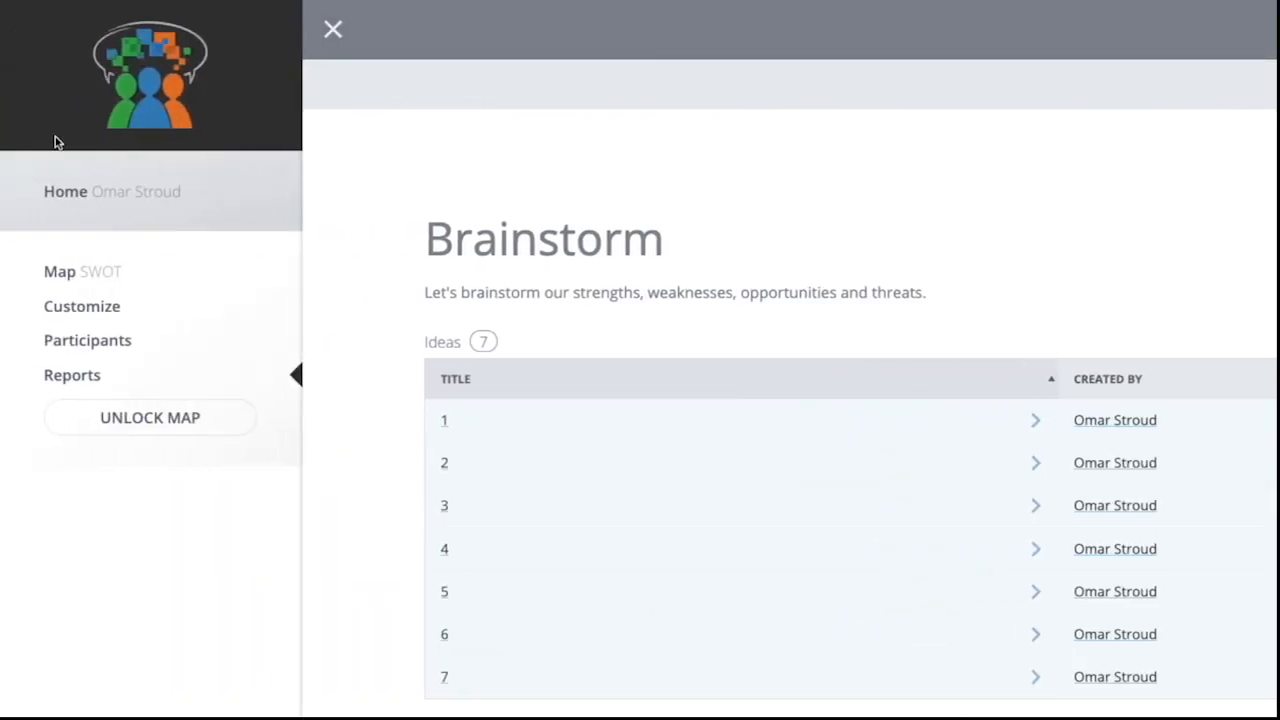
{"action": "left_click", "coordinate": [68, 198]}
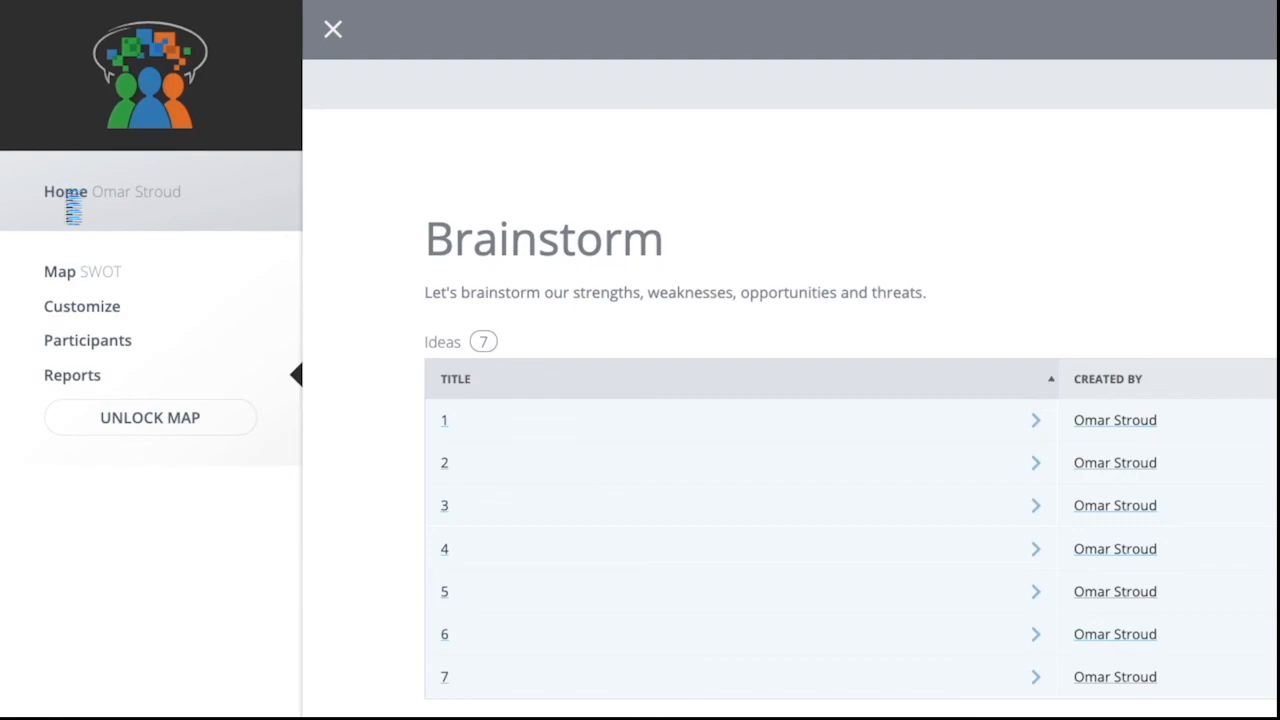